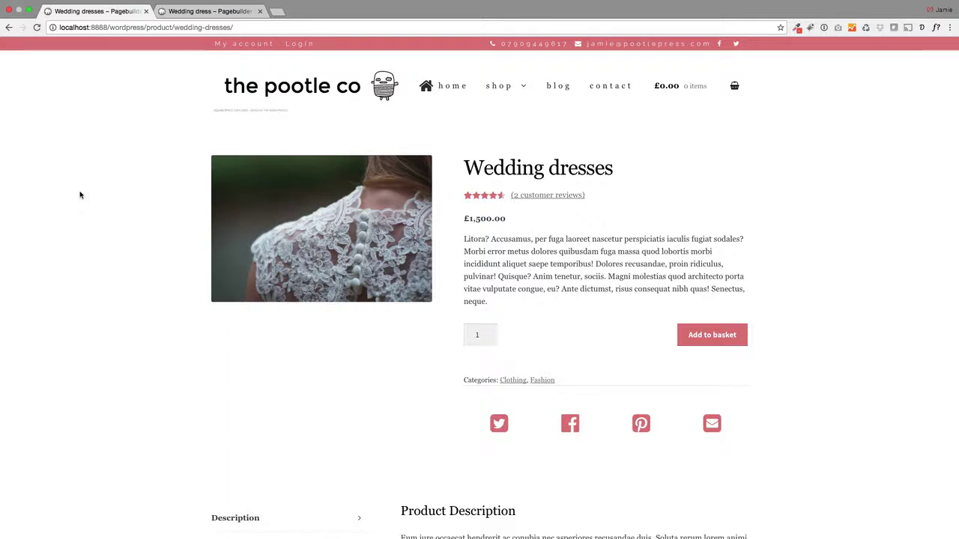
Step: Examine the standard Wedding dresses product page, including its description and reviews sections
{"action": "scroll", "coordinate": [202, 282], "scroll_direction": "down", "scroll_amount": 5}
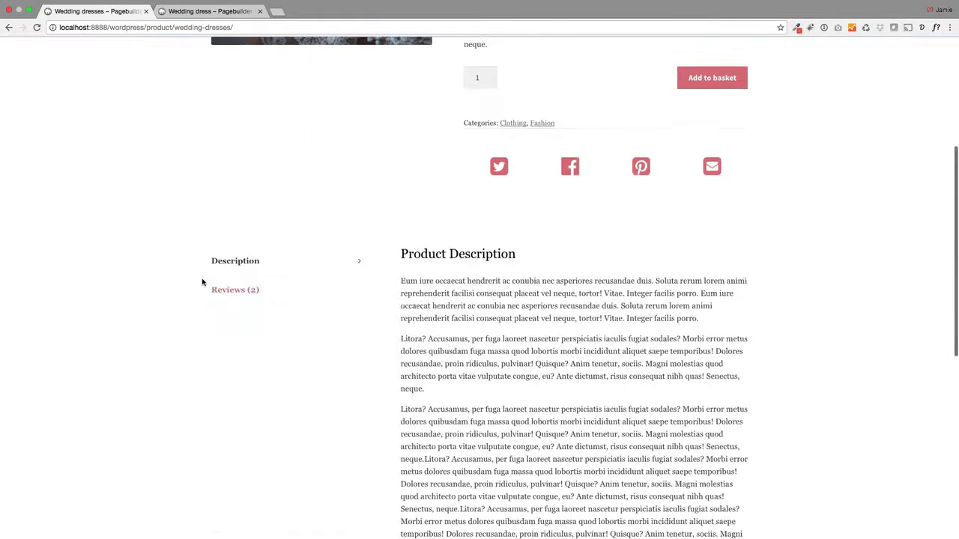
{"action": "left_click", "coordinate": [255, 287]}
{"action": "left_click", "coordinate": [236, 260]}
{"action": "scroll", "coordinate": [165, 292], "scroll_direction": "down", "scroll_amount": 3}
{"action": "scroll", "coordinate": [166, 296], "scroll_direction": "up", "scroll_amount": 8}
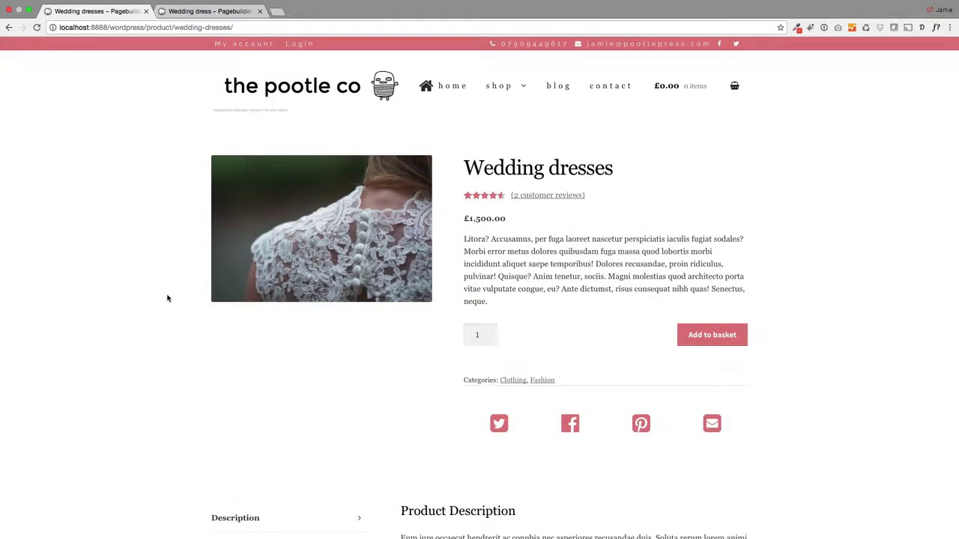
Step: Switch to the custom Wedding dress page and examine its hero image, testimonial, product description, photo and FAQ sections
{"action": "left_click", "coordinate": [198, 12]}
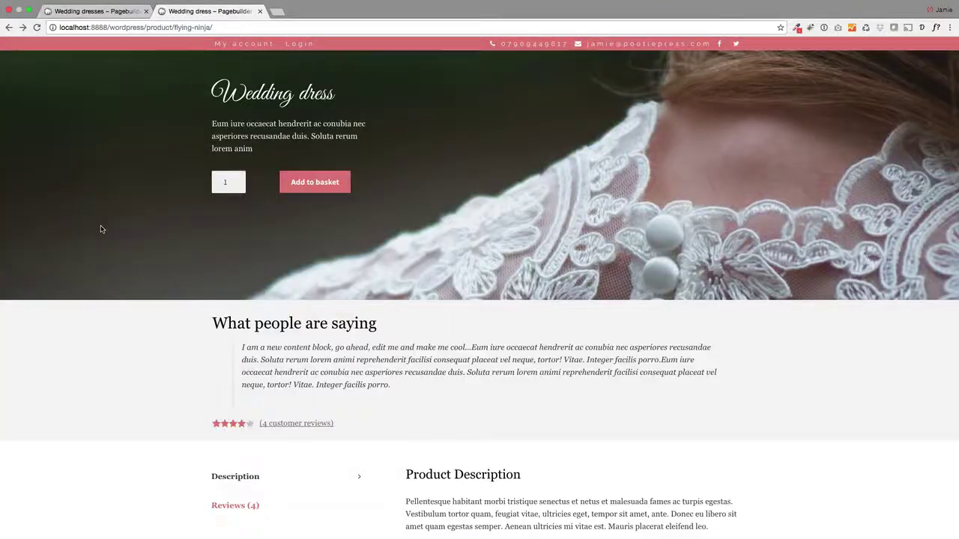
{"action": "scroll", "coordinate": [92, 288], "scroll_direction": "down", "scroll_amount": 2}
{"action": "scroll", "coordinate": [93, 288], "scroll_direction": "up", "scroll_amount": 2}
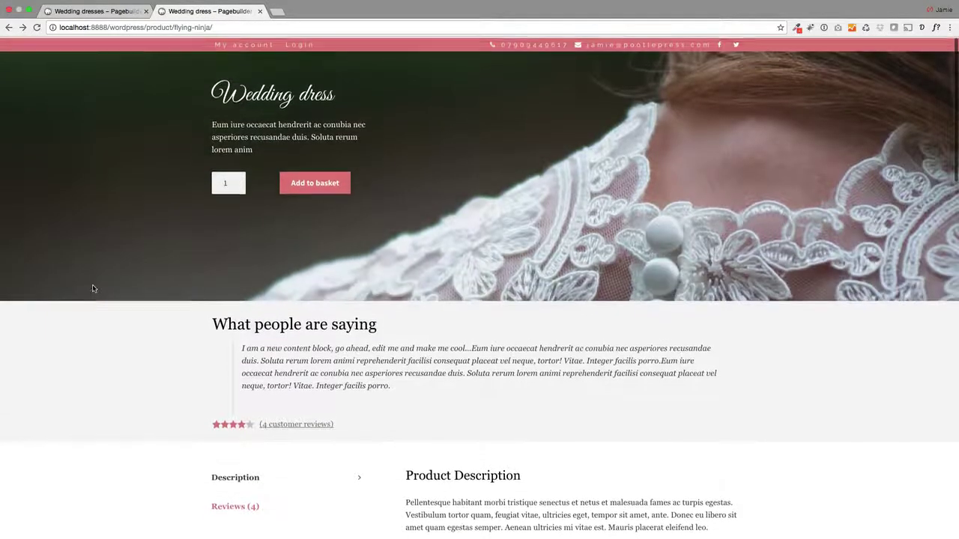
{"action": "scroll", "coordinate": [93, 289], "scroll_direction": "down", "scroll_amount": 1}
{"action": "scroll", "coordinate": [93, 288], "scroll_direction": "up", "scroll_amount": 1}
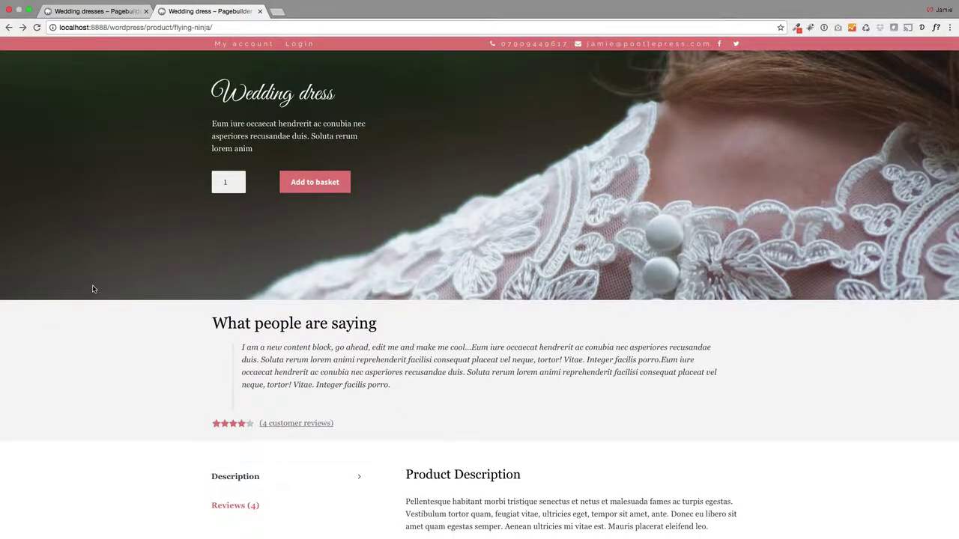
{"action": "scroll", "coordinate": [93, 290], "scroll_direction": "down", "scroll_amount": 5}
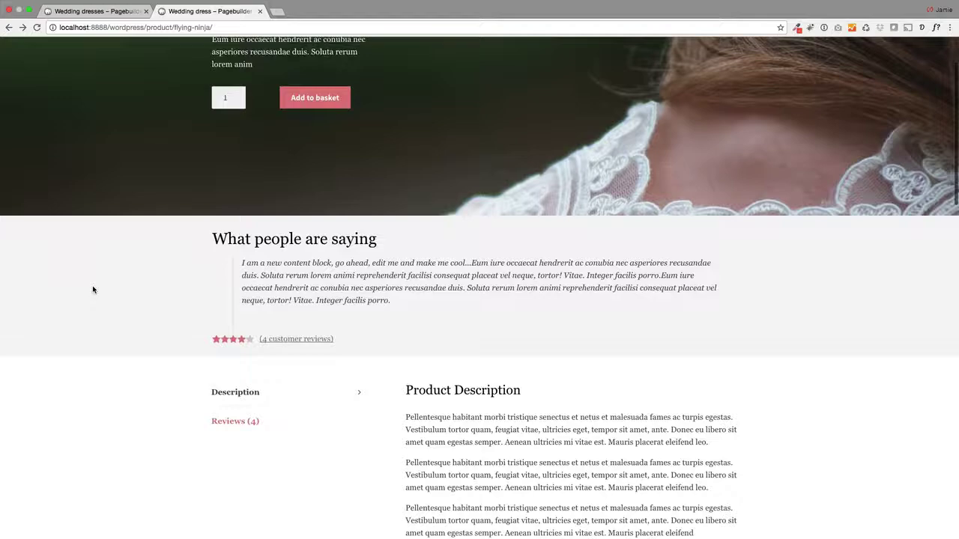
{"action": "scroll", "coordinate": [93, 290], "scroll_direction": "down", "scroll_amount": 10}
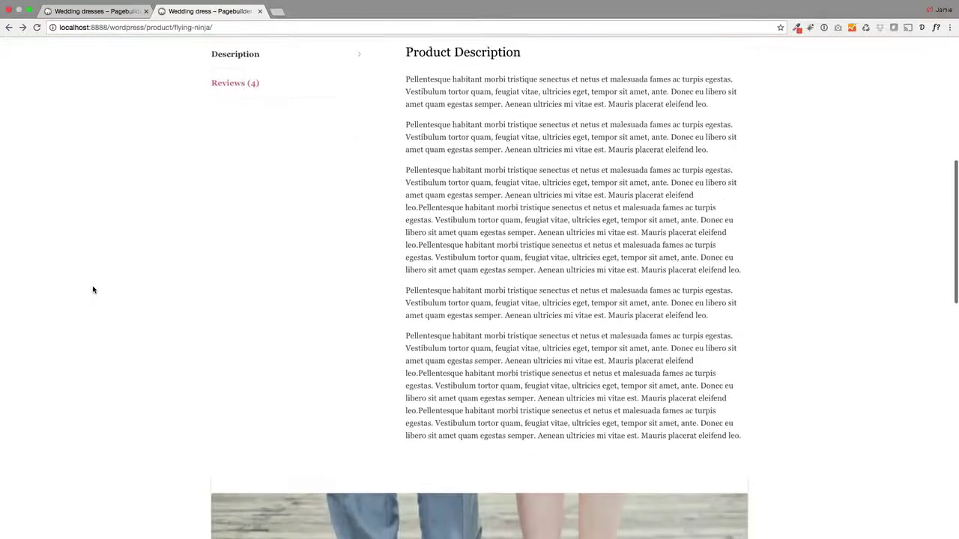
{"action": "scroll", "coordinate": [93, 289], "scroll_direction": "down", "scroll_amount": 7}
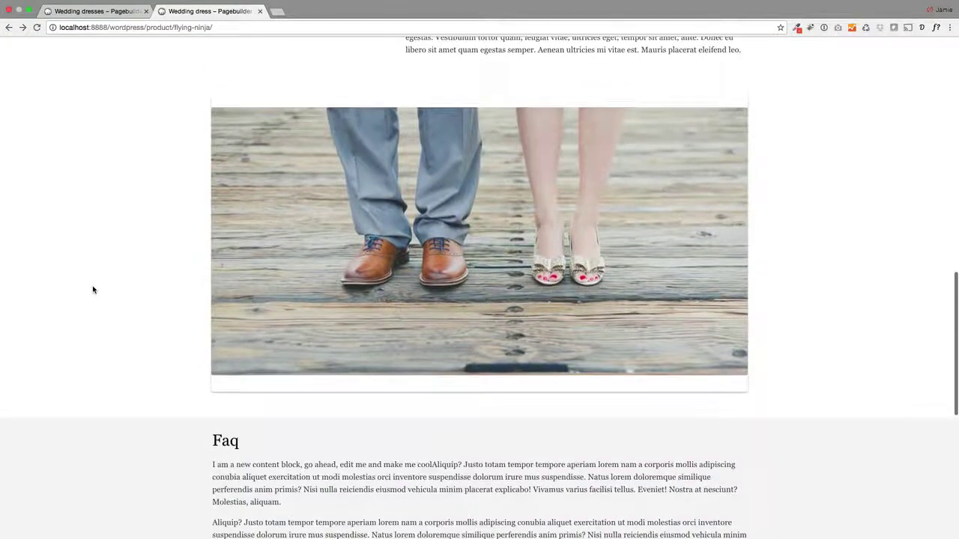
{"action": "scroll", "coordinate": [93, 290], "scroll_direction": "down", "scroll_amount": 2}
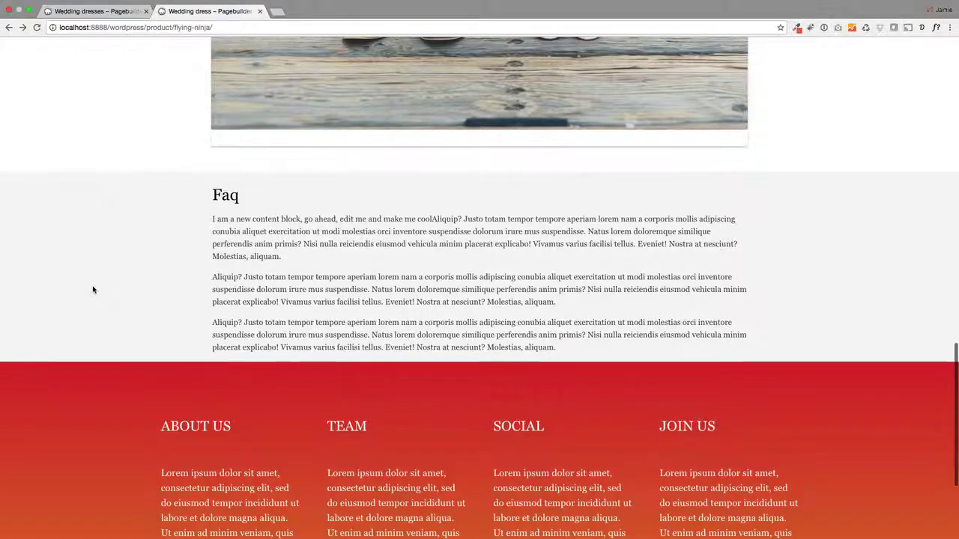
{"action": "scroll", "coordinate": [93, 290], "scroll_direction": "up", "scroll_amount": 10}
{"action": "scroll", "coordinate": [93, 290], "scroll_direction": "up", "scroll_amount": 20}
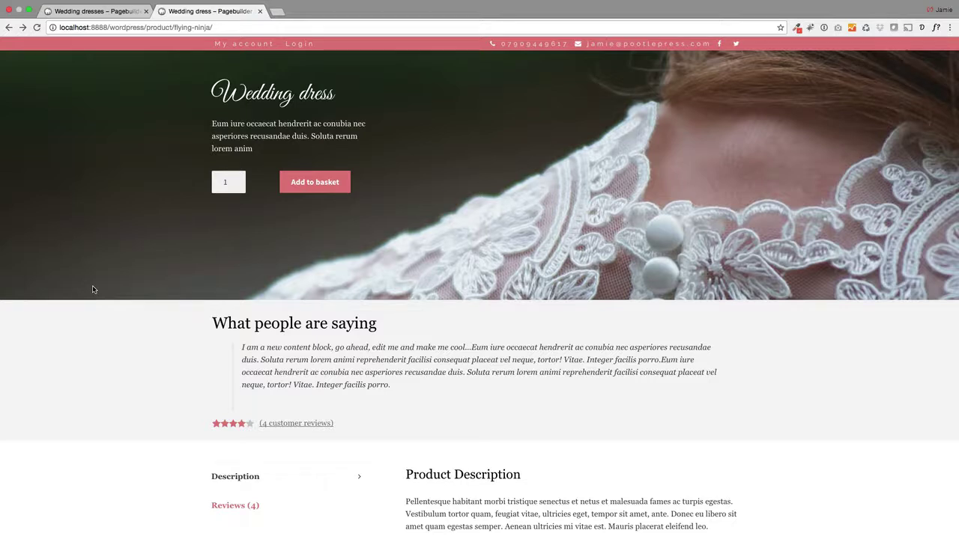
Step: Close the custom Wedding dress page and open the Wedding dresses product for editing
{"action": "key", "text": "super+w"}
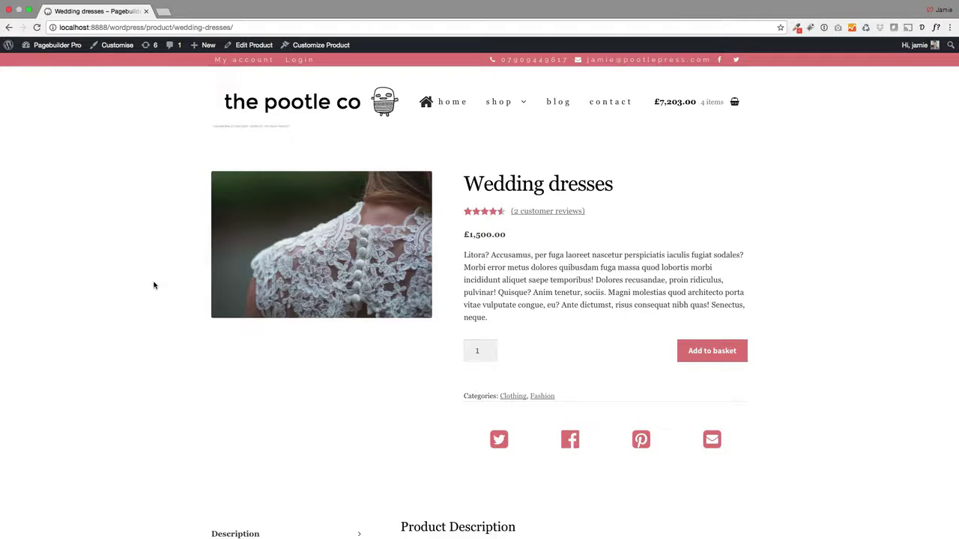
{"action": "scroll", "coordinate": [178, 323], "scroll_direction": "down", "scroll_amount": 5}
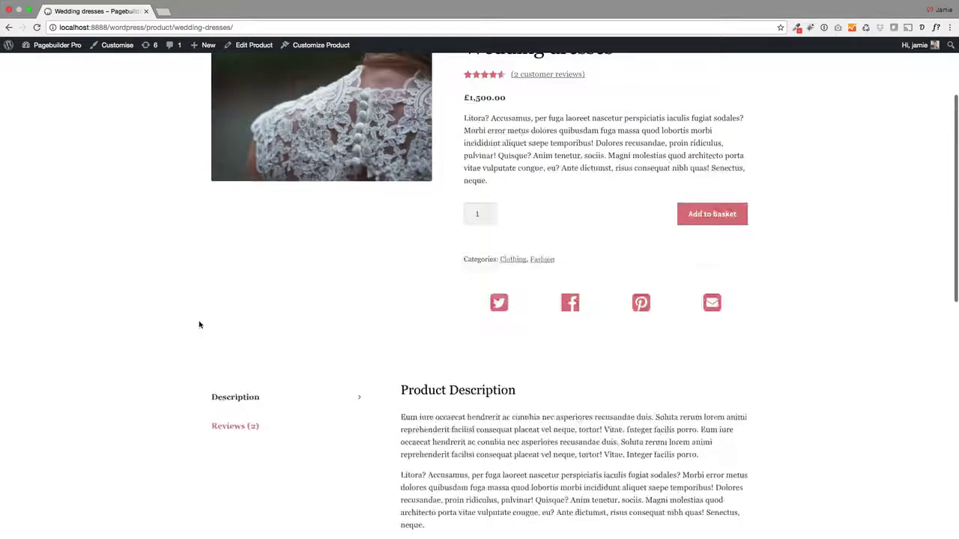
{"action": "scroll", "coordinate": [199, 326], "scroll_direction": "up", "scroll_amount": 5}
{"action": "left_click", "coordinate": [255, 47]}
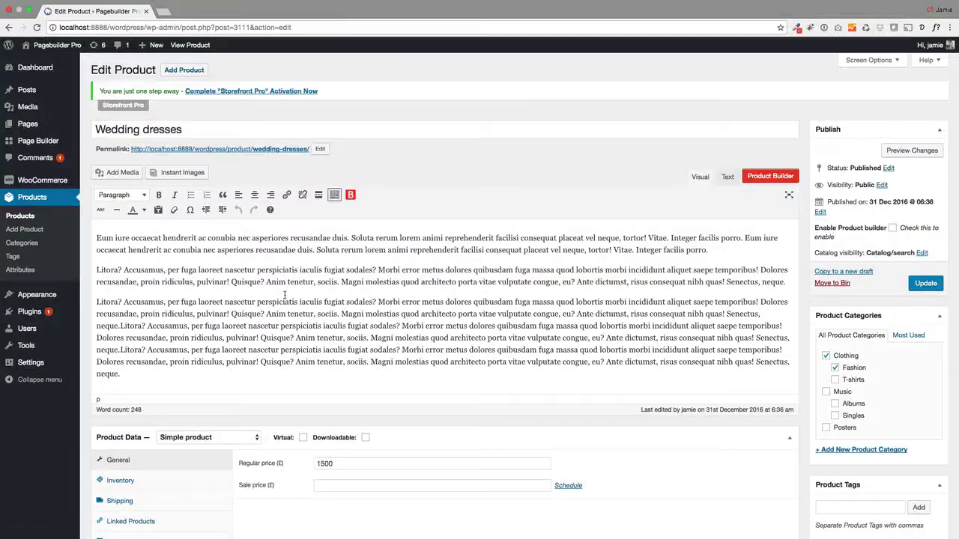
Step: Look over the Wedding dresses product settings and open the product in the Product Builder
{"action": "scroll", "coordinate": [352, 371], "scroll_direction": "down", "scroll_amount": 4}
{"action": "scroll", "coordinate": [351, 370], "scroll_direction": "up", "scroll_amount": 3}
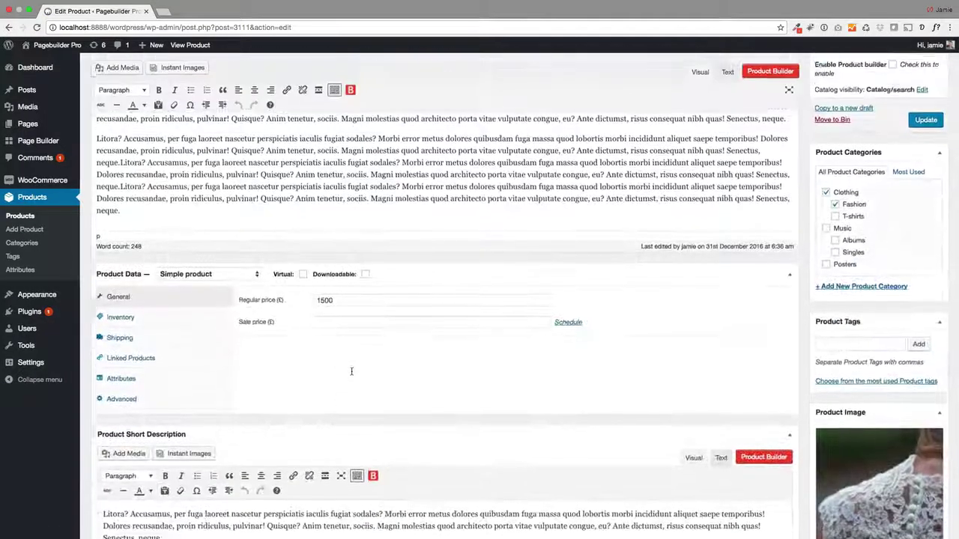
{"action": "scroll", "coordinate": [362, 385], "scroll_direction": "up", "scroll_amount": 2}
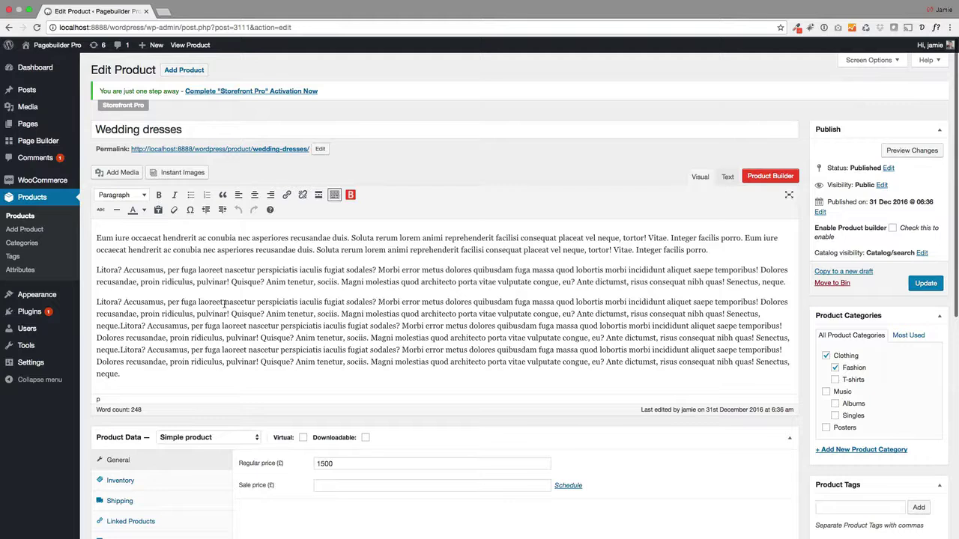
{"action": "left_click", "coordinate": [770, 178]}
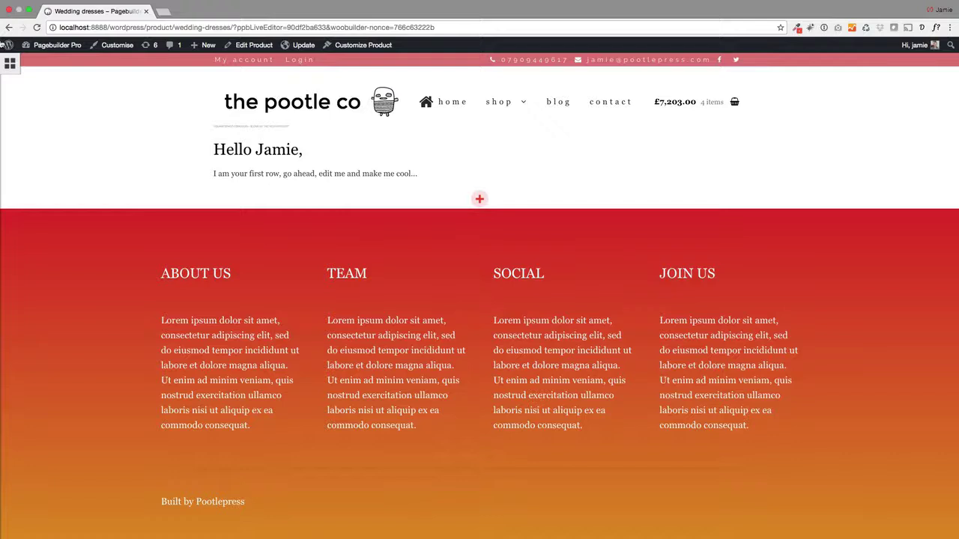
Step: Examine the available content modules, including the WC product modules
{"action": "left_click", "coordinate": [9, 63]}
{"action": "left_click_drag", "start_coordinate": [51, 77], "coordinate": [23, 75]}
{"action": "left_click", "coordinate": [9, 66]}
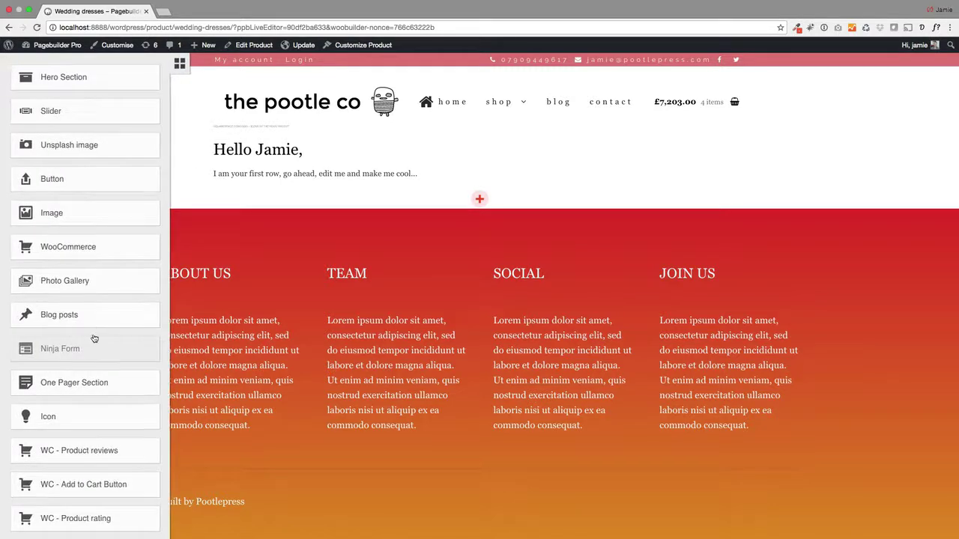
{"action": "scroll", "coordinate": [90, 315], "scroll_direction": "down", "scroll_amount": 3}
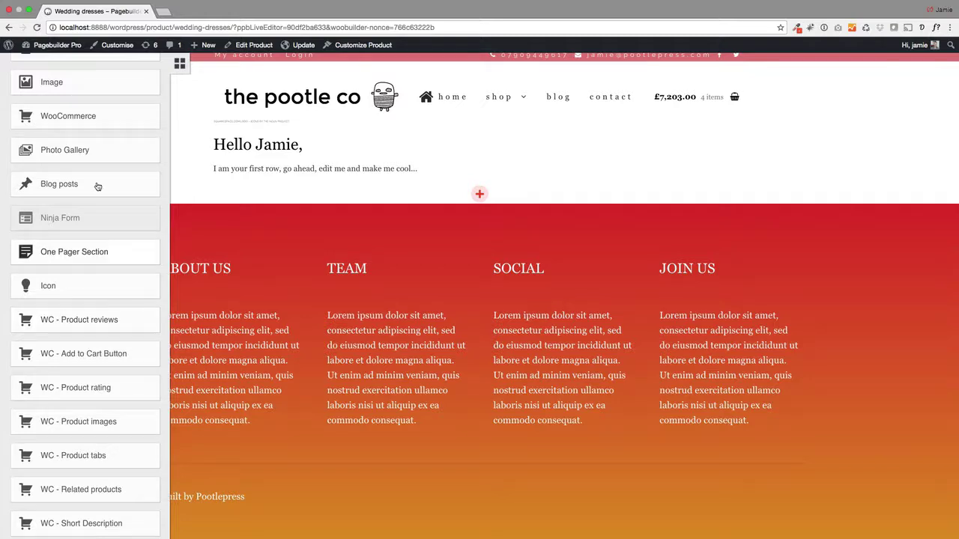
{"action": "left_click", "coordinate": [179, 65]}
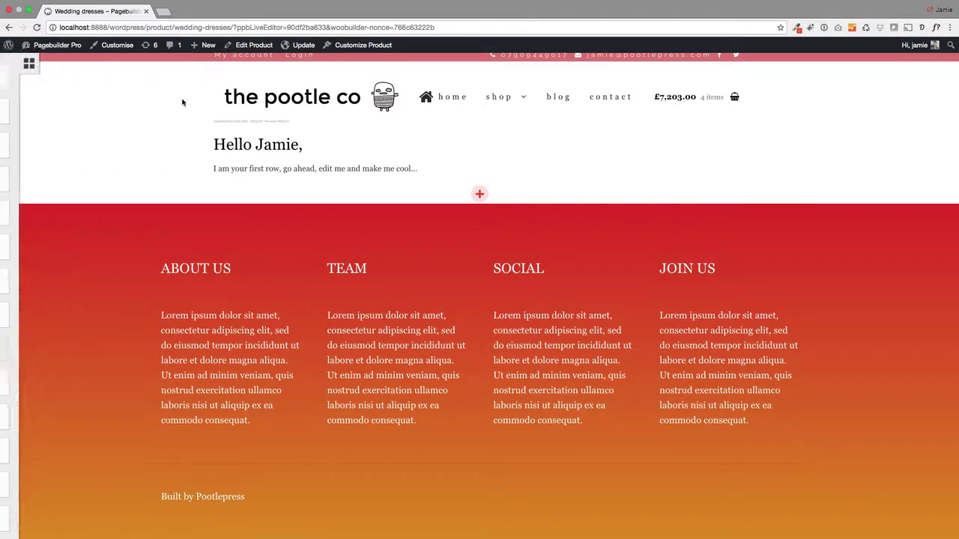
Step: Apply the Hero Section module to the first row, keeping Background image as the background type
{"action": "left_click", "coordinate": [10, 65]}
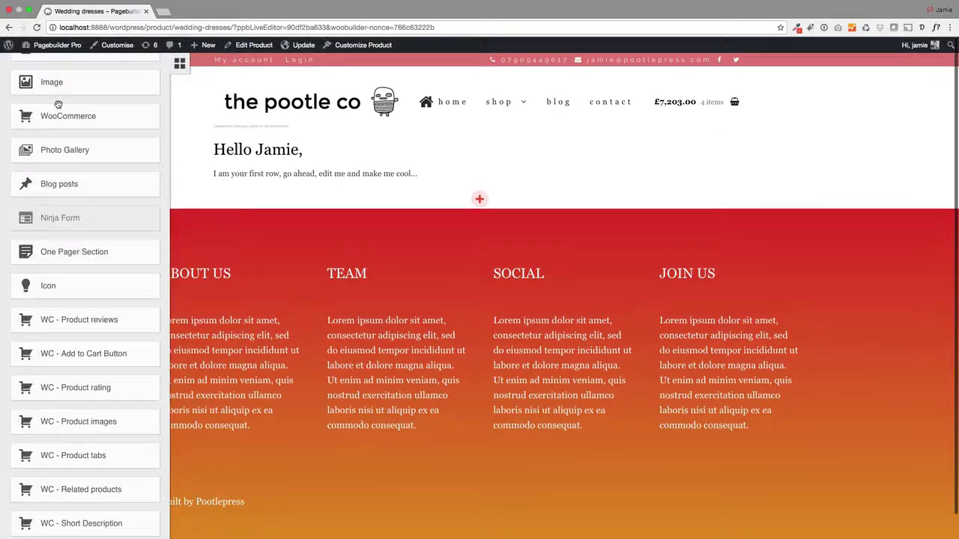
{"action": "scroll", "coordinate": [60, 90], "scroll_direction": "up", "scroll_amount": 5}
{"action": "left_click_drag", "start_coordinate": [61, 85], "coordinate": [410, 154]}
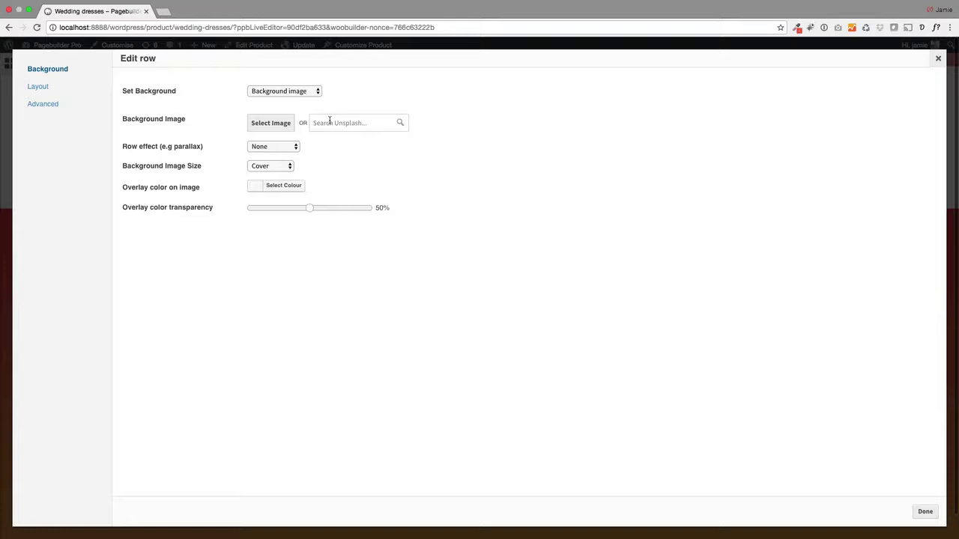
{"action": "left_click", "coordinate": [282, 92]}
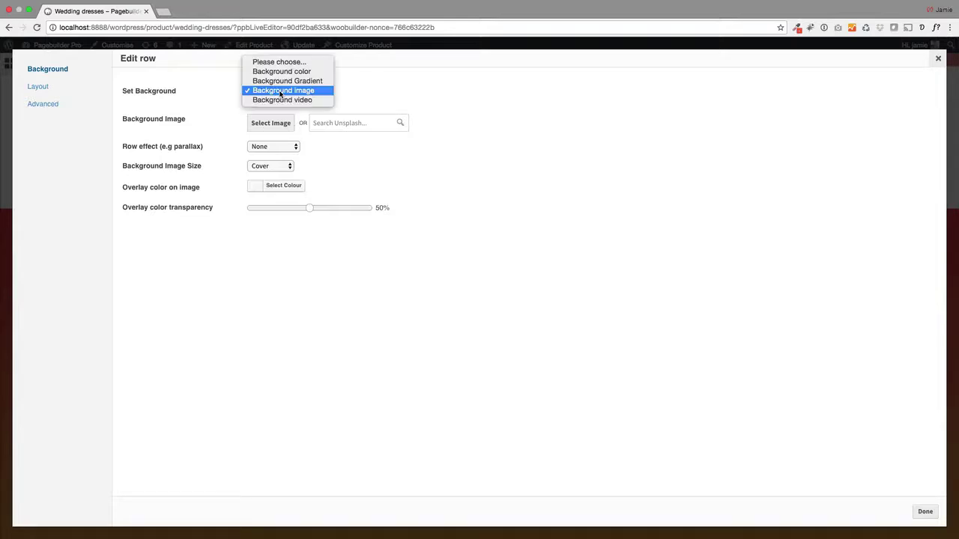
{"action": "left_click", "coordinate": [329, 93]}
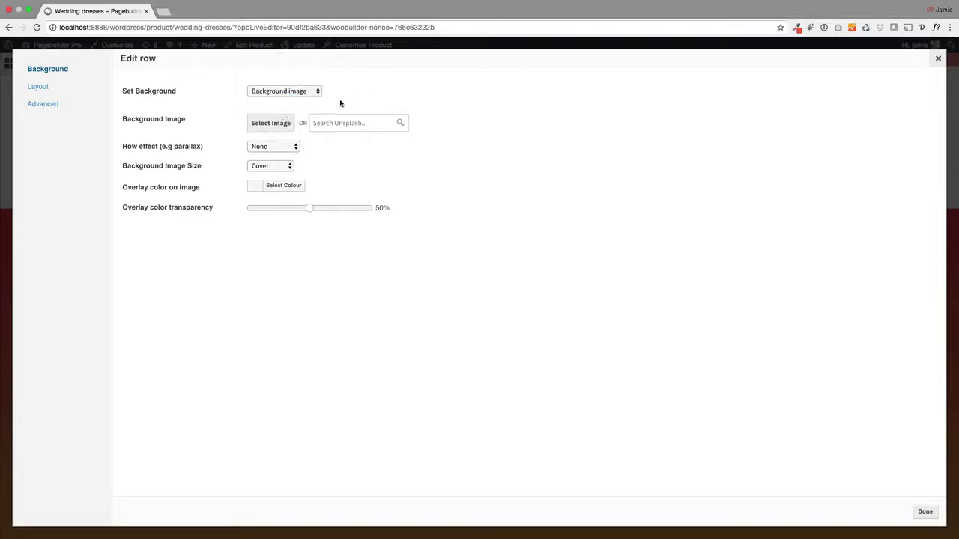
Step: Set the lace wedding dress photo eedaz4so3r0-1.jpg from the media library as the row's background image
{"action": "left_click", "coordinate": [284, 122]}
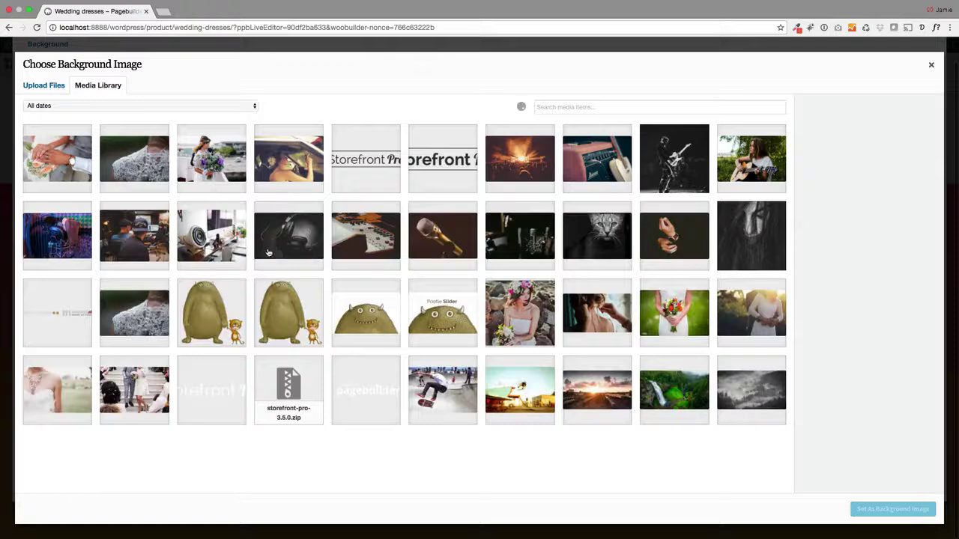
{"action": "left_click", "coordinate": [140, 164]}
{"action": "left_click", "coordinate": [893, 513]}
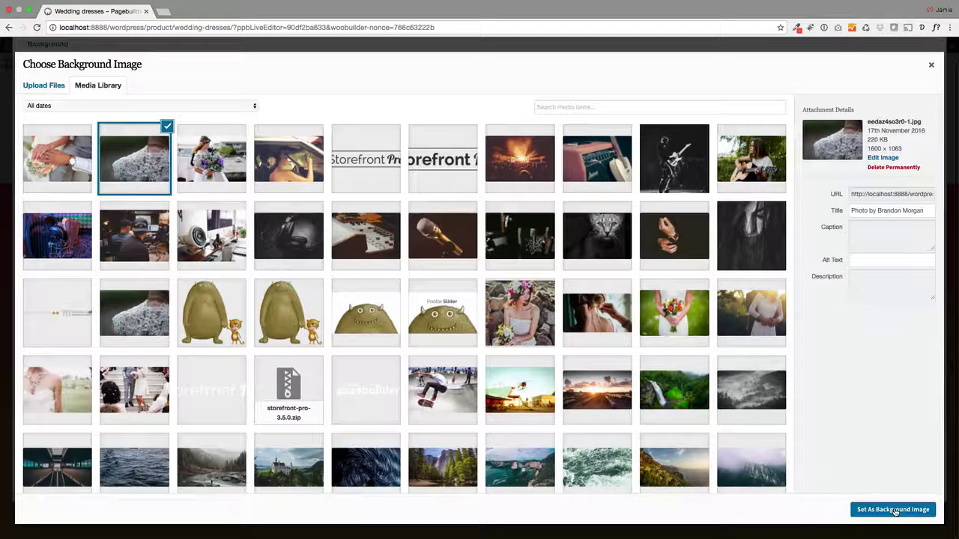
Step: Set the row effect to Fixed Parallax and apply the row settings
{"action": "left_click", "coordinate": [274, 209]}
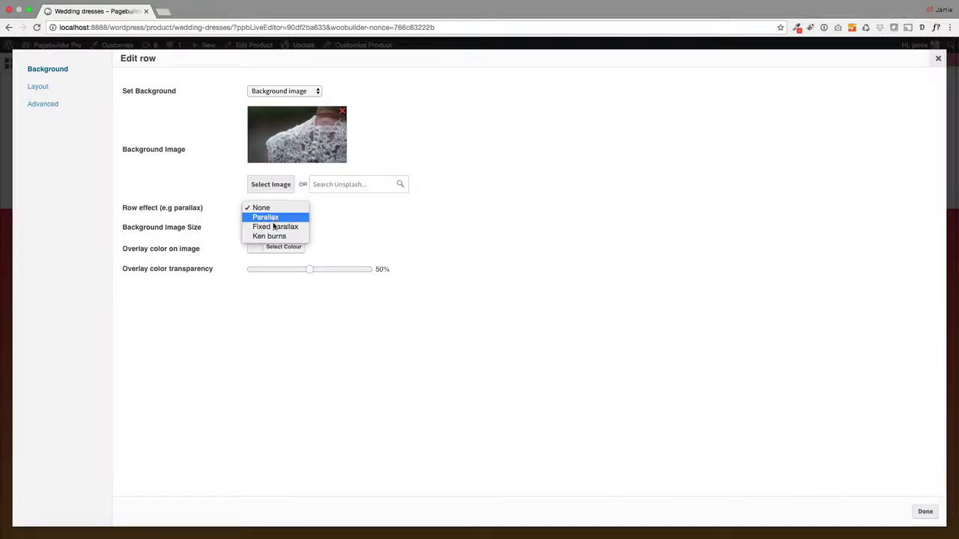
{"action": "left_click", "coordinate": [274, 226]}
{"action": "left_click", "coordinate": [926, 512]}
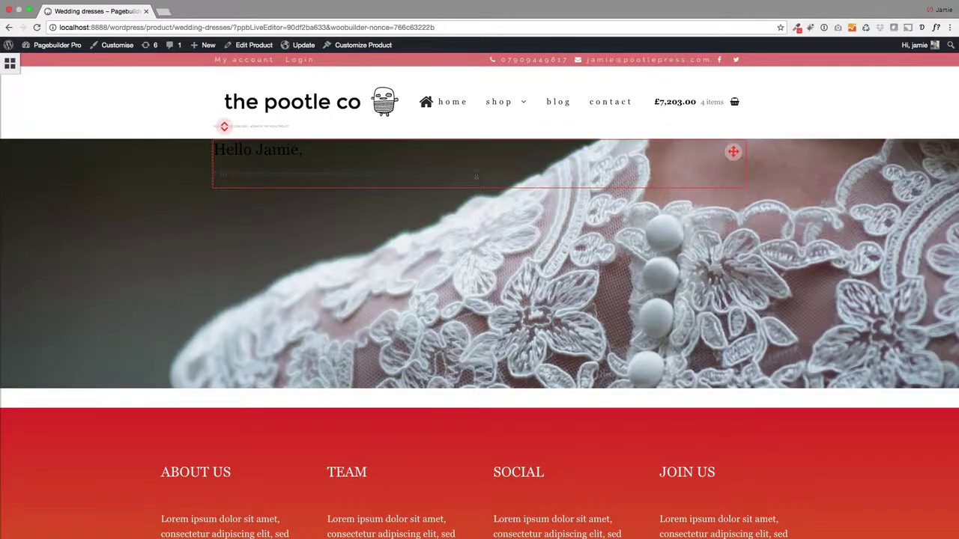
Step: Append one 50-word placeholder paragraph to the hero row's text and narrow the content block to about half its width
{"action": "left_click", "coordinate": [921, 27]}
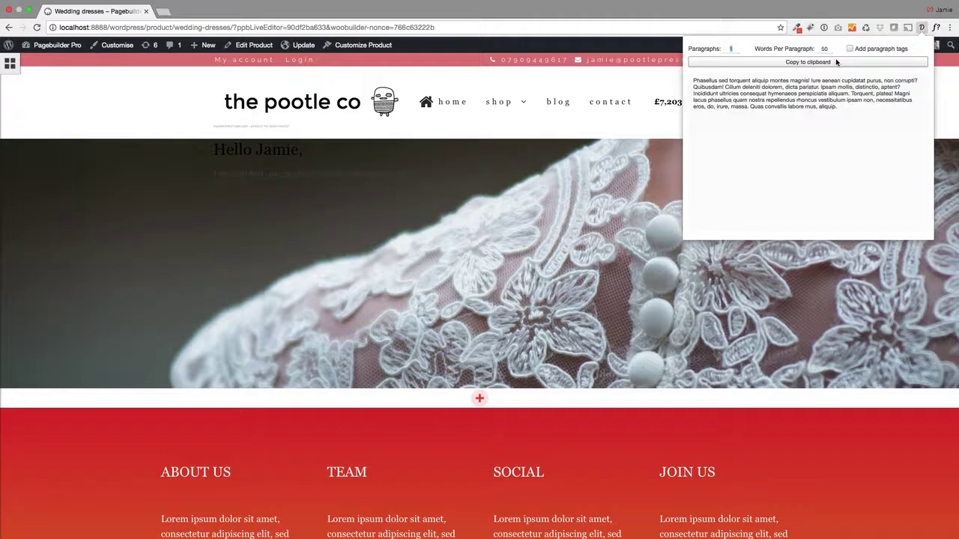
{"action": "left_click", "coordinate": [807, 62]}
{"action": "left_click", "coordinate": [430, 174]}
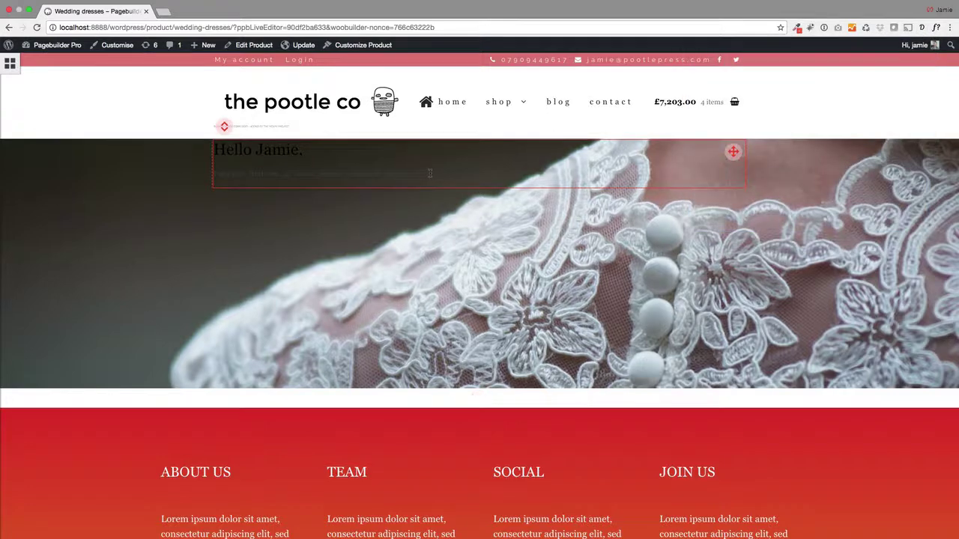
{"action": "key", "text": "super+v"}
{"action": "left_click_drag", "start_coordinate": [748, 221], "coordinate": [463, 213]}
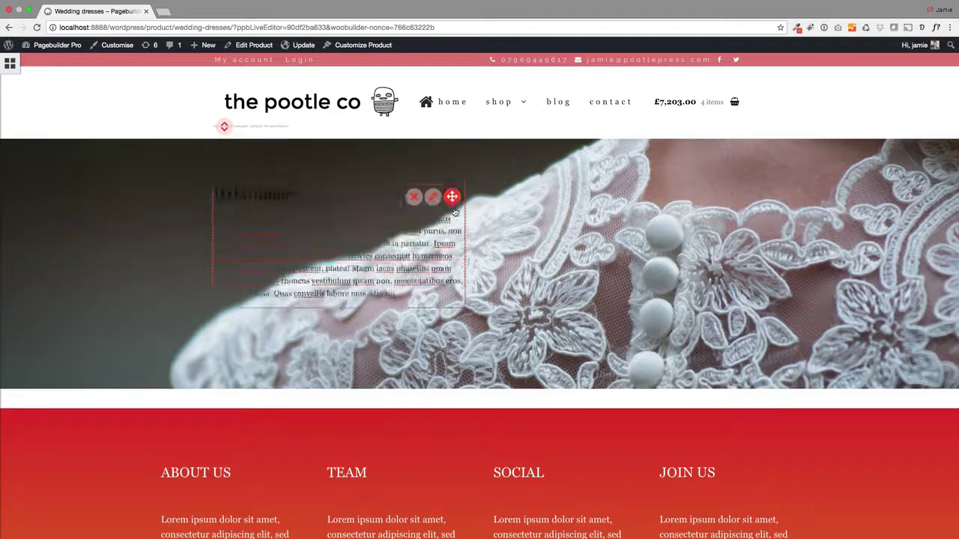
Step: Replace the hero row's greeting heading with "Wedding dress"
{"action": "left_click_drag", "start_coordinate": [306, 194], "coordinate": [213, 192]}
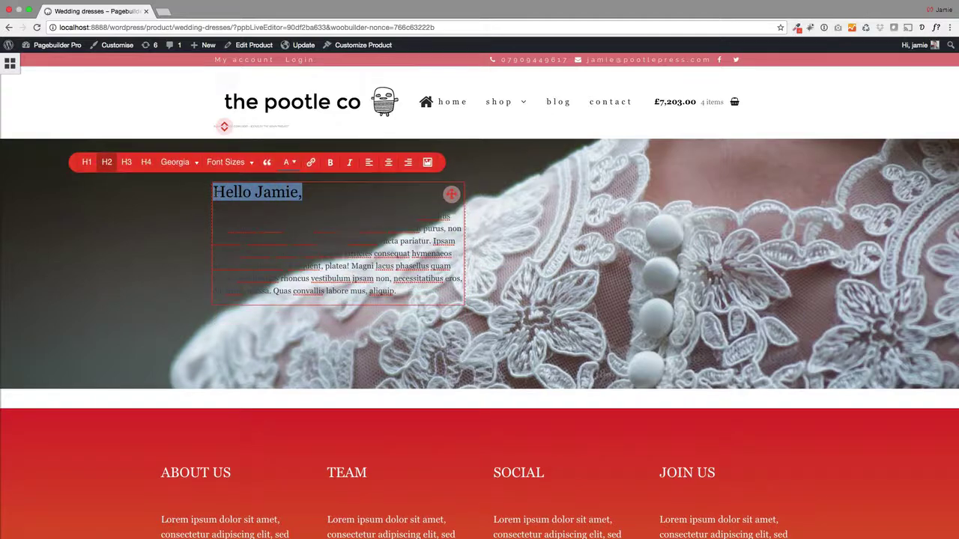
{"action": "type", "text": "WED"}
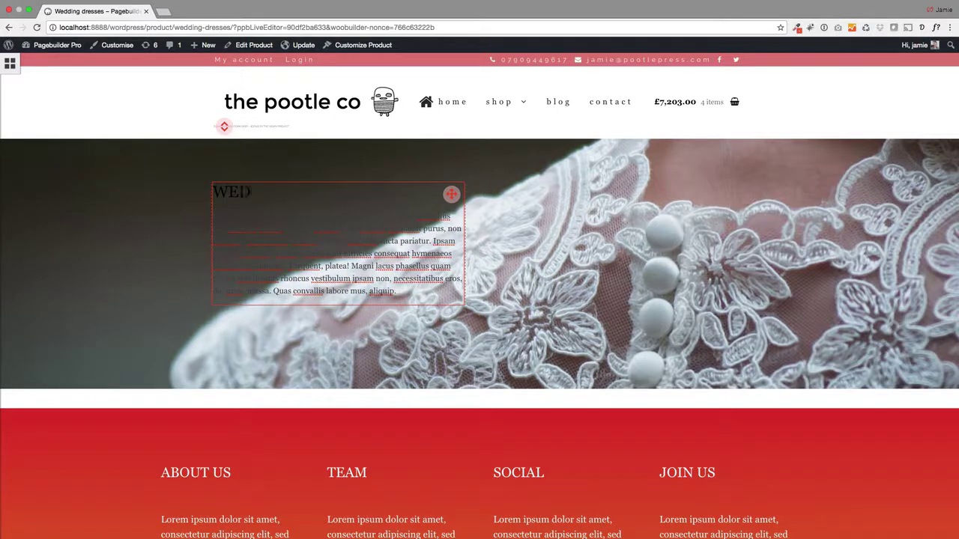
{"action": "key", "text": "BackSpace"}
{"action": "key", "text": "BackSpace"}
{"action": "type", "text": "edding dress"}
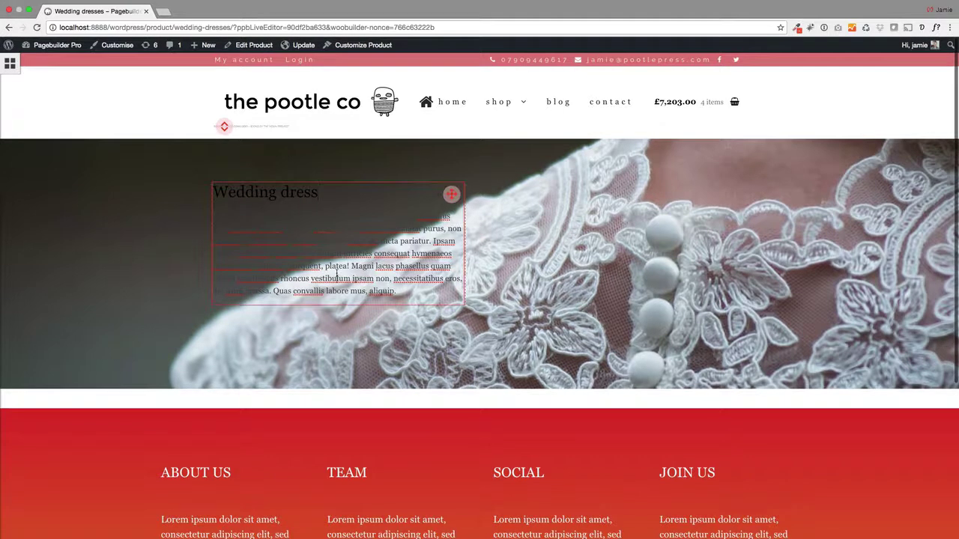
Step: Set the text colour of the hero block's heading and paragraph to white
{"action": "key", "text": "super+a"}
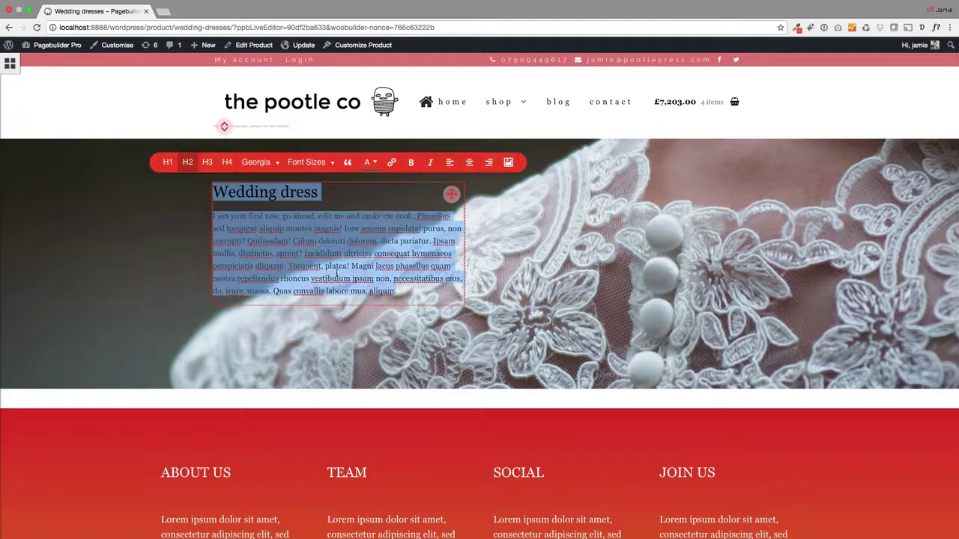
{"action": "left_click", "coordinate": [373, 162]}
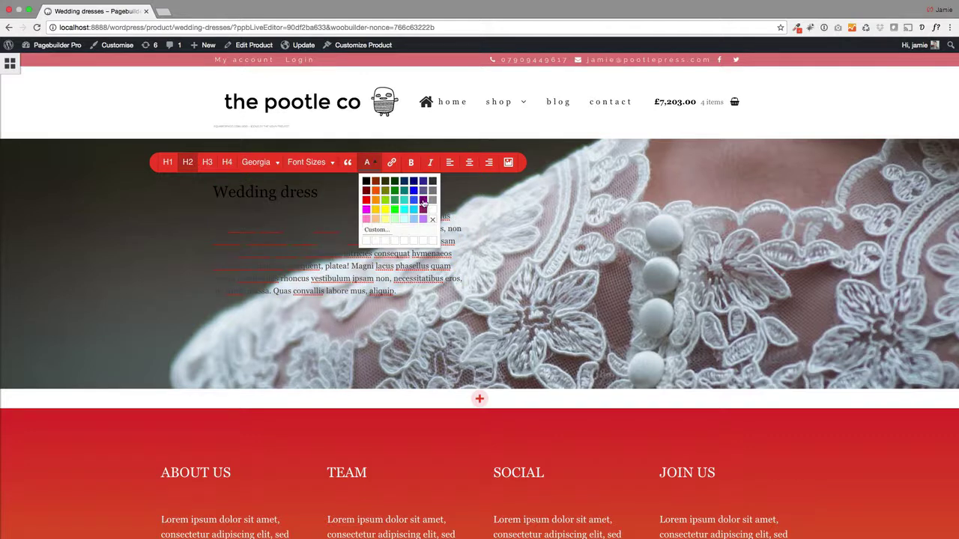
{"action": "left_click", "coordinate": [433, 209]}
{"action": "key", "text": "super+a"}
{"action": "key", "text": "super+c"}
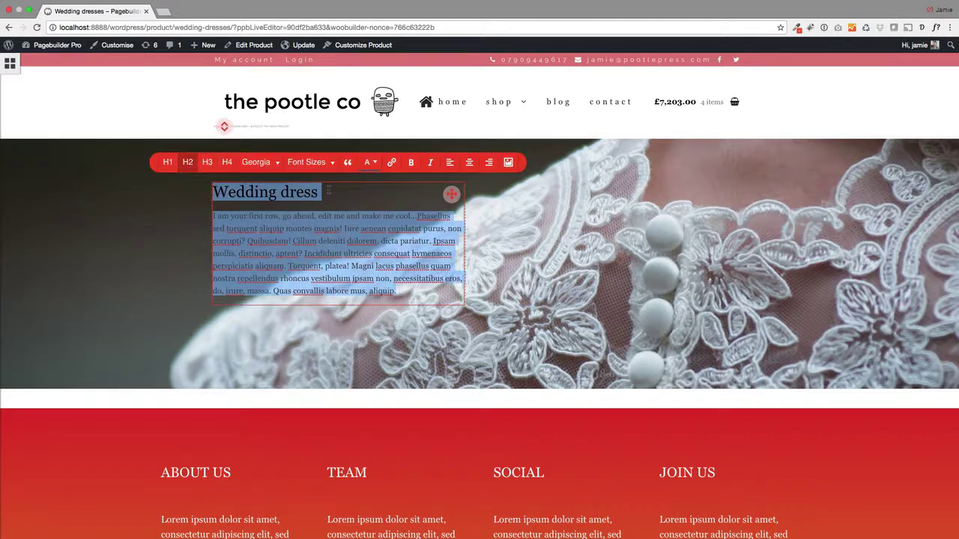
{"action": "left_click", "coordinate": [373, 164]}
{"action": "left_click", "coordinate": [438, 214]}
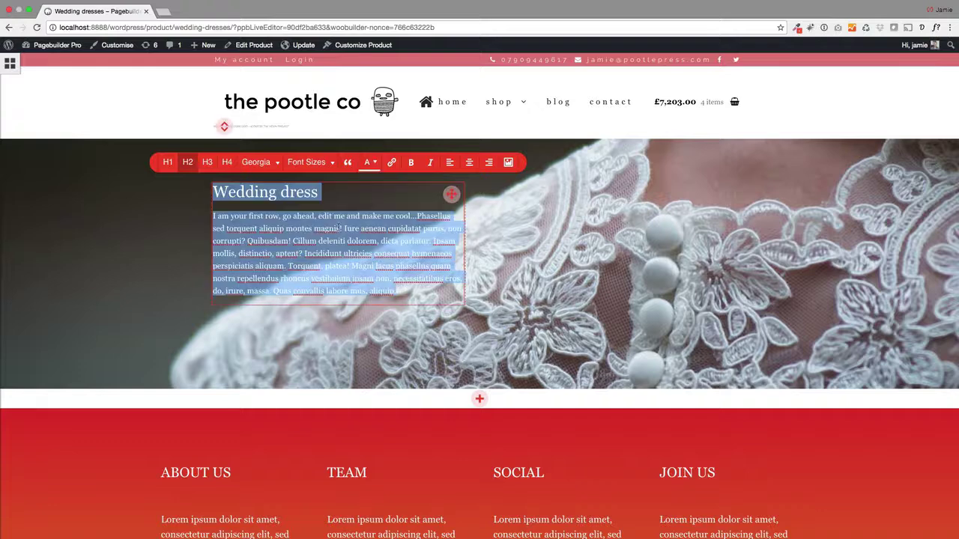
Step: Set the "Wedding dress" heading to 70px in the Dancing Script font
{"action": "left_click_drag", "start_coordinate": [319, 193], "coordinate": [213, 193]}
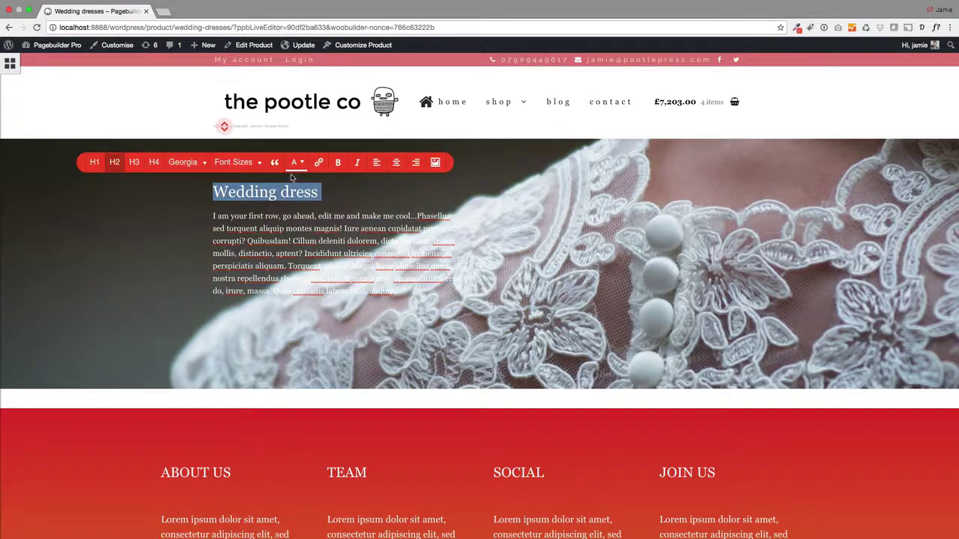
{"action": "left_click", "coordinate": [260, 163]}
{"action": "left_click", "coordinate": [225, 257]}
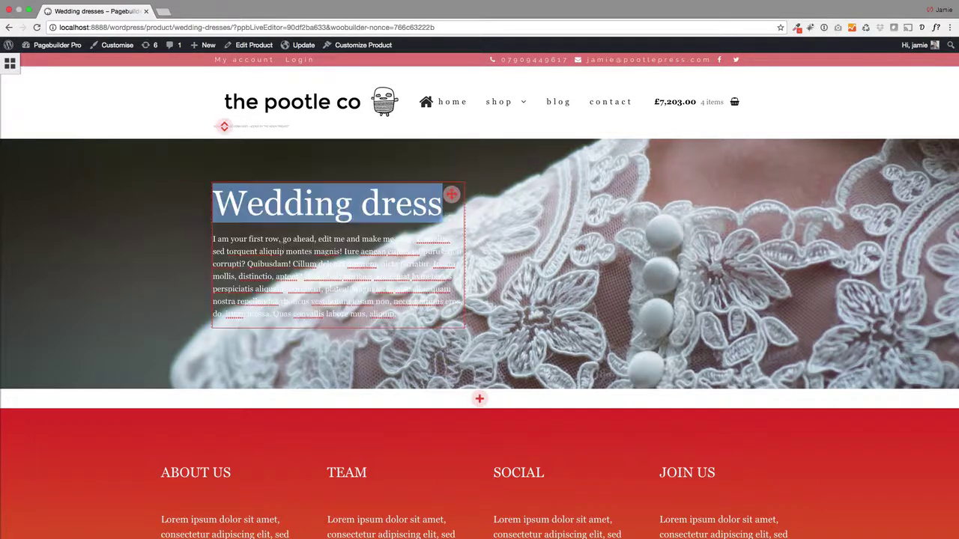
{"action": "left_click", "coordinate": [285, 252]}
{"action": "left_click_drag", "start_coordinate": [444, 204], "coordinate": [213, 204]}
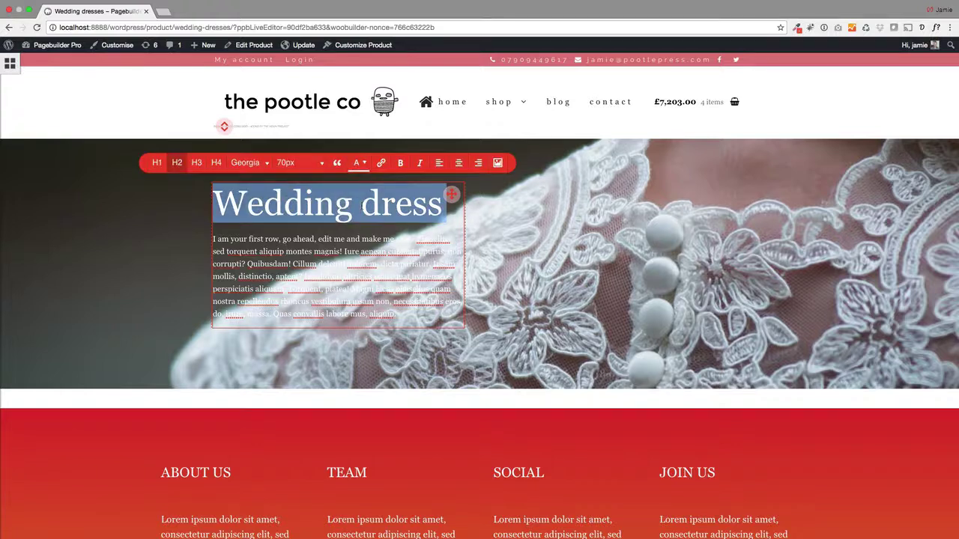
{"action": "left_click", "coordinate": [245, 162]}
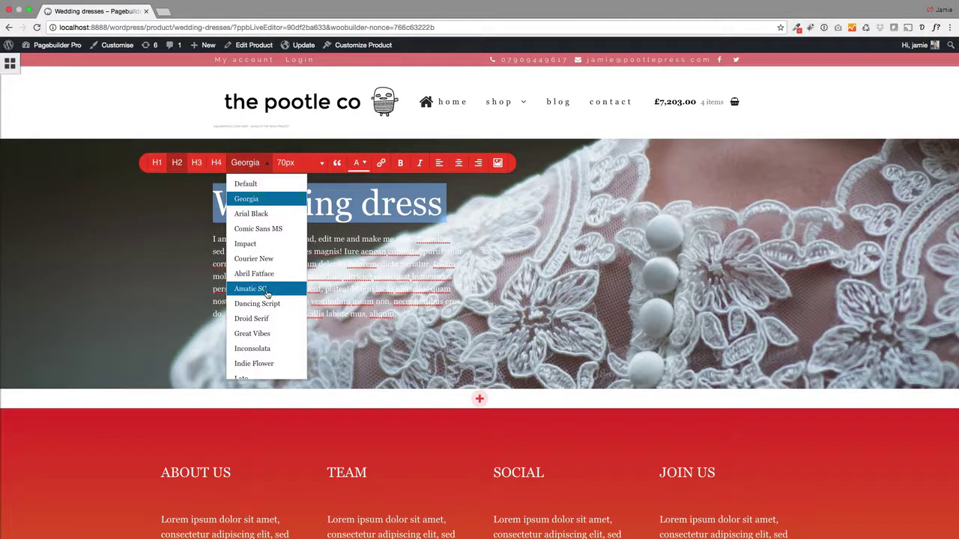
{"action": "left_click", "coordinate": [262, 304]}
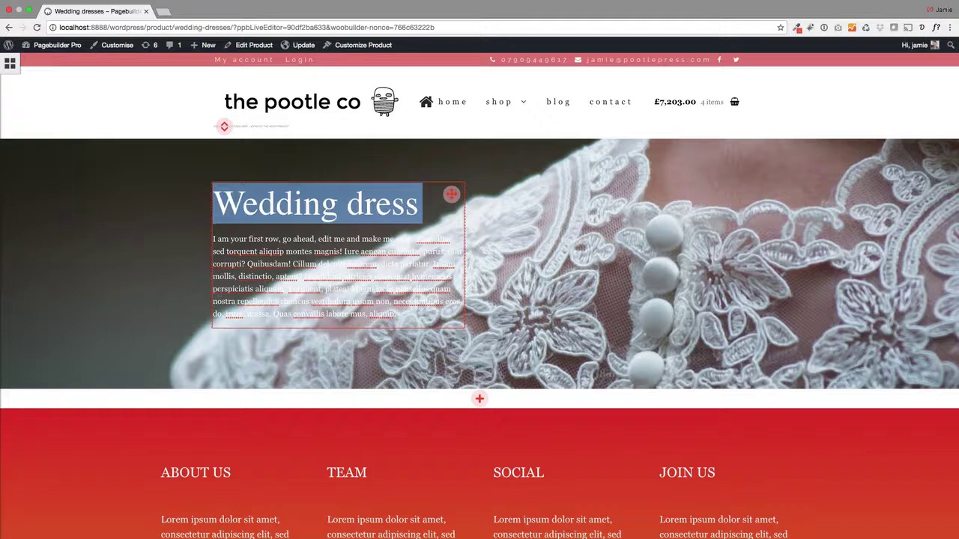
Step: Shorten the hero paragraph by deleting everything after "corrupti?"
{"action": "left_click_drag", "start_coordinate": [401, 317], "coordinate": [246, 265]}
{"action": "key", "text": "BackSpace"}
{"action": "key", "text": "BackSpace"}
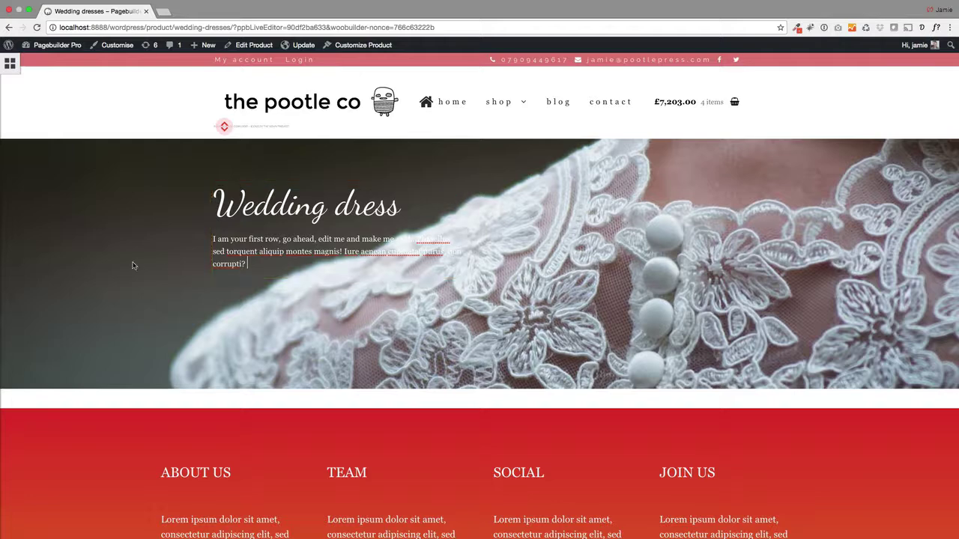
Step: Add the WC - Add to Cart Button module to the hero content block beneath its paragraph
{"action": "left_click", "coordinate": [9, 64]}
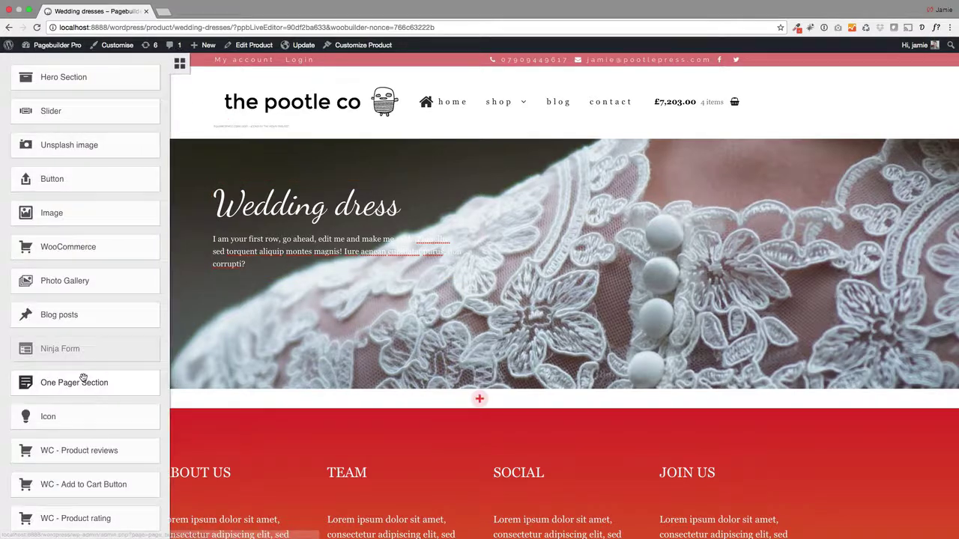
{"action": "scroll", "coordinate": [83, 378], "scroll_direction": "down", "scroll_amount": 5}
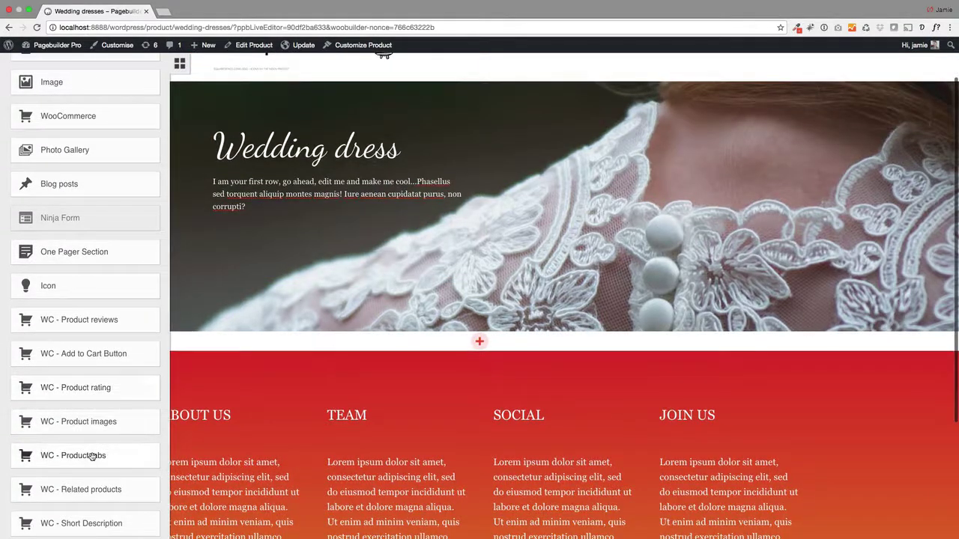
{"action": "left_click_drag", "start_coordinate": [72, 355], "coordinate": [323, 166]}
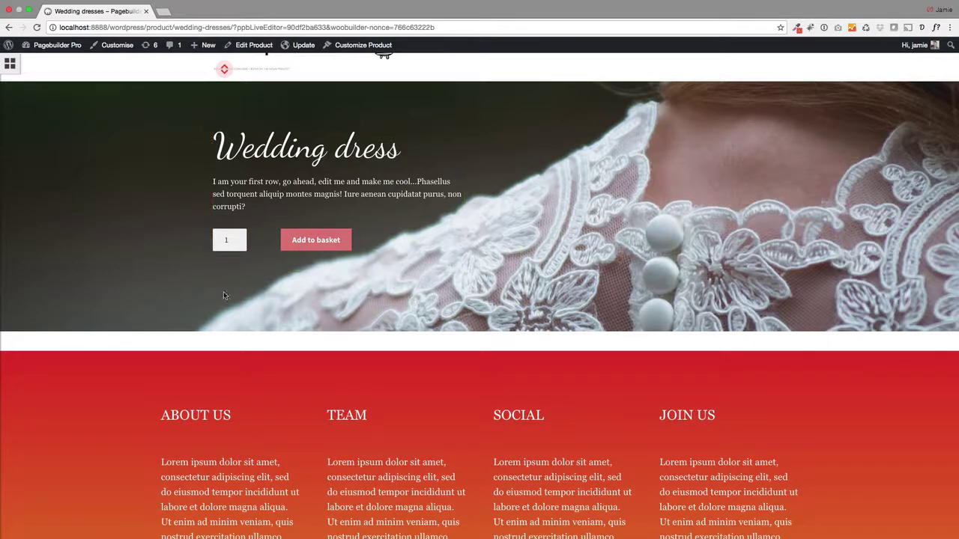
Step: Add a one-column row below the hero and append the copied placeholder paragraph to its text
{"action": "scroll", "coordinate": [183, 302], "scroll_direction": "up", "scroll_amount": 2}
{"action": "scroll", "coordinate": [169, 302], "scroll_direction": "down", "scroll_amount": 4}
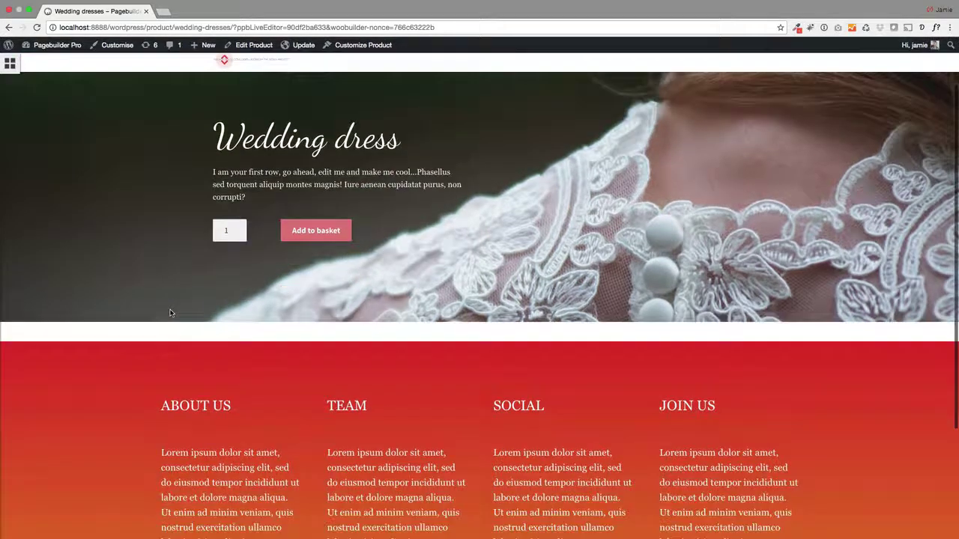
{"action": "left_click", "coordinate": [480, 287]}
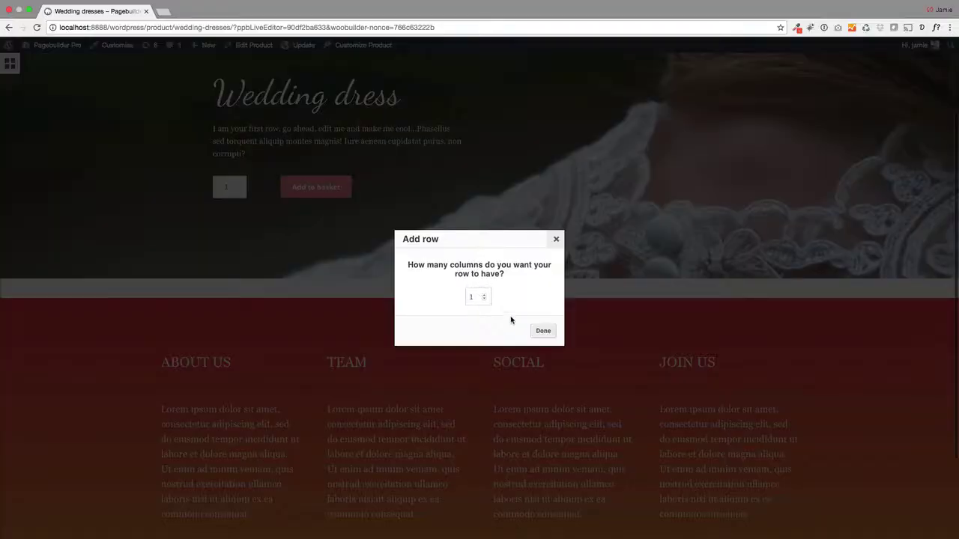
{"action": "left_click", "coordinate": [541, 330]}
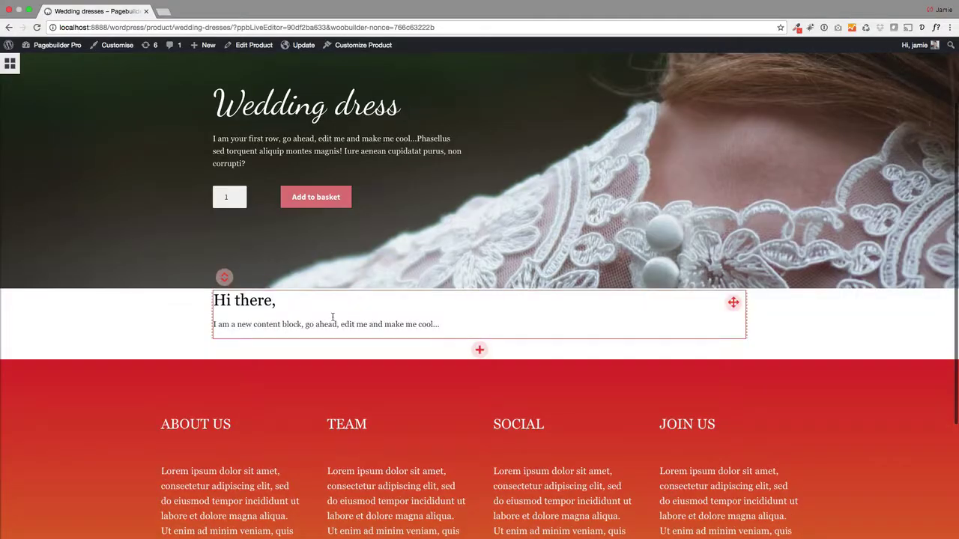
{"action": "key", "text": "super+v"}
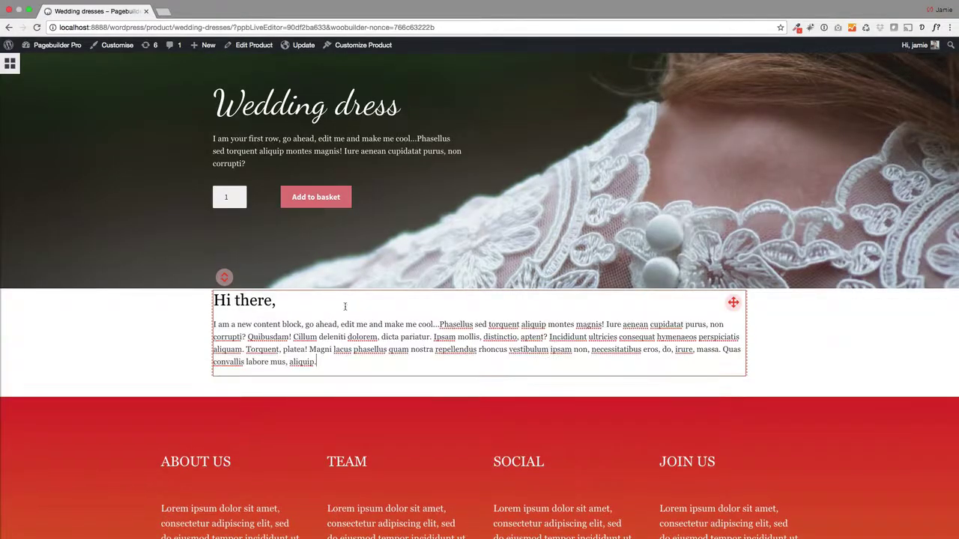
Step: Replace the new row's "Hi there," heading with "What people are saying"
{"action": "left_click_drag", "start_coordinate": [330, 303], "coordinate": [217, 300]}
{"action": "type", "text": "What "}
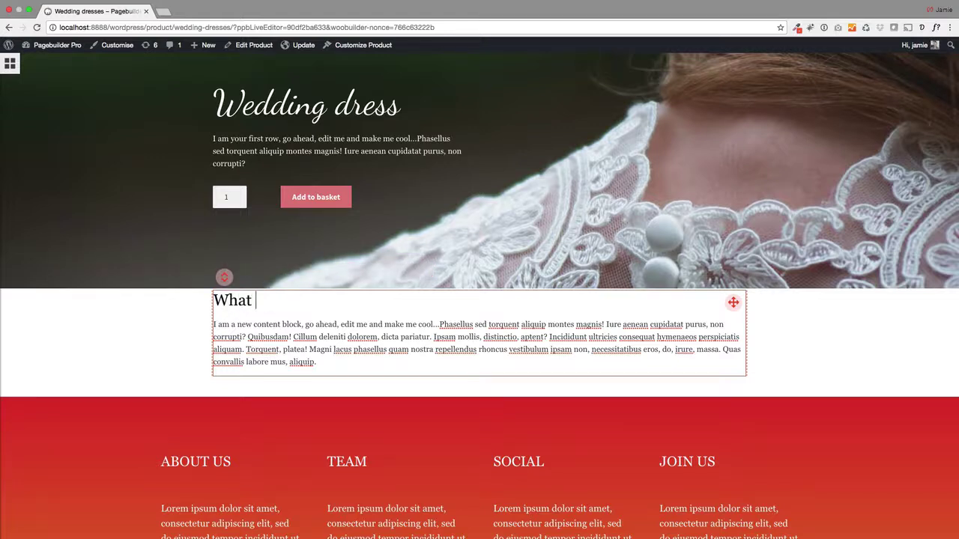
{"action": "type", "text": "people say"}
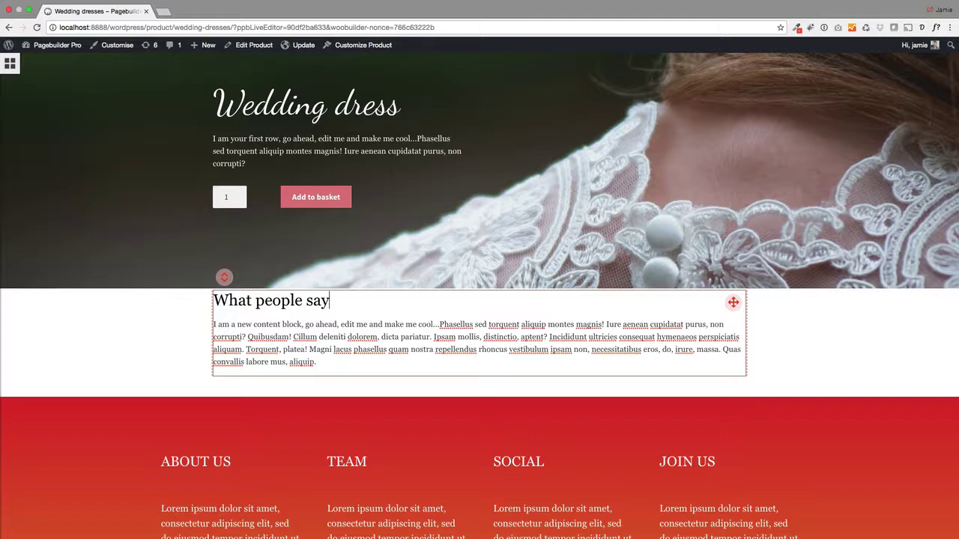
{"action": "key", "text": "BackSpace"}
{"action": "key", "text": "BackSpace"}
{"action": "key", "text": "BackSpace"}
{"action": "type", "text": "are saying"}
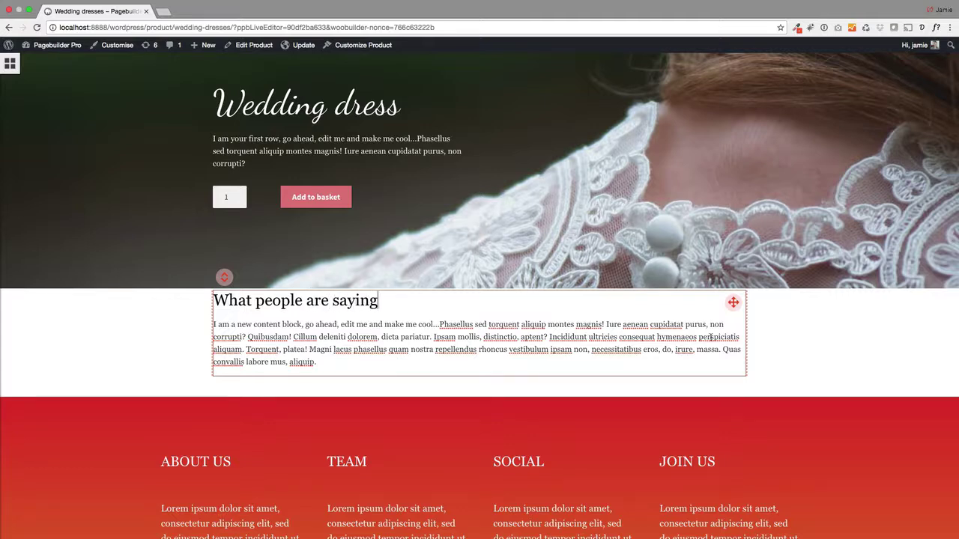
{"action": "left_click", "coordinate": [179, 358]}
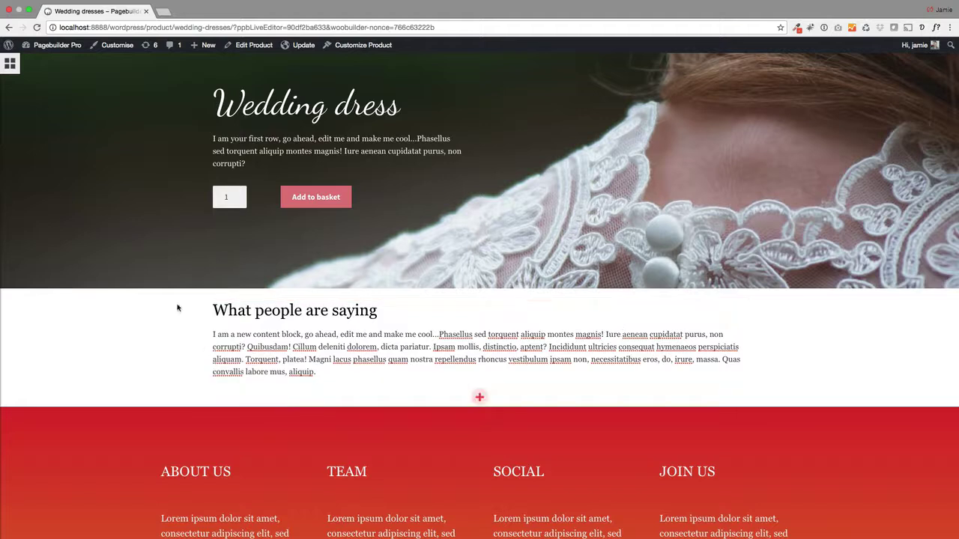
Step: Add the WC - Product rating module to the "What people are saying" block and format its paragraph as a blockquote
{"action": "left_click", "coordinate": [10, 65]}
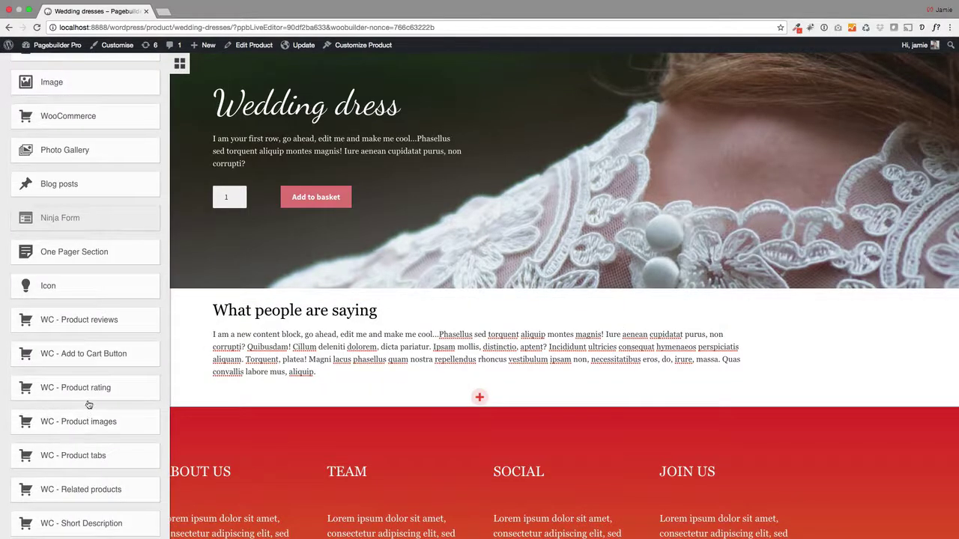
{"action": "left_click_drag", "start_coordinate": [87, 393], "coordinate": [343, 361]}
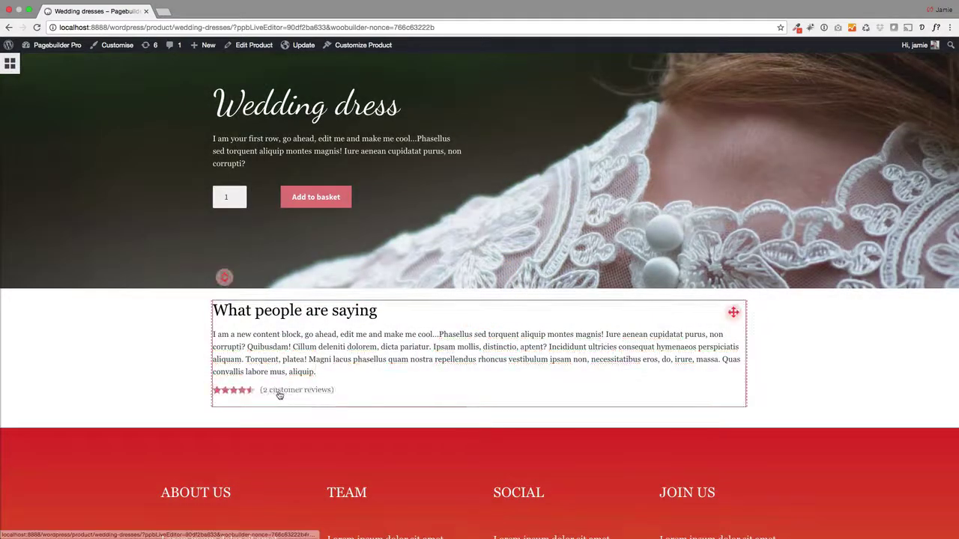
{"action": "double_click", "coordinate": [320, 359]}
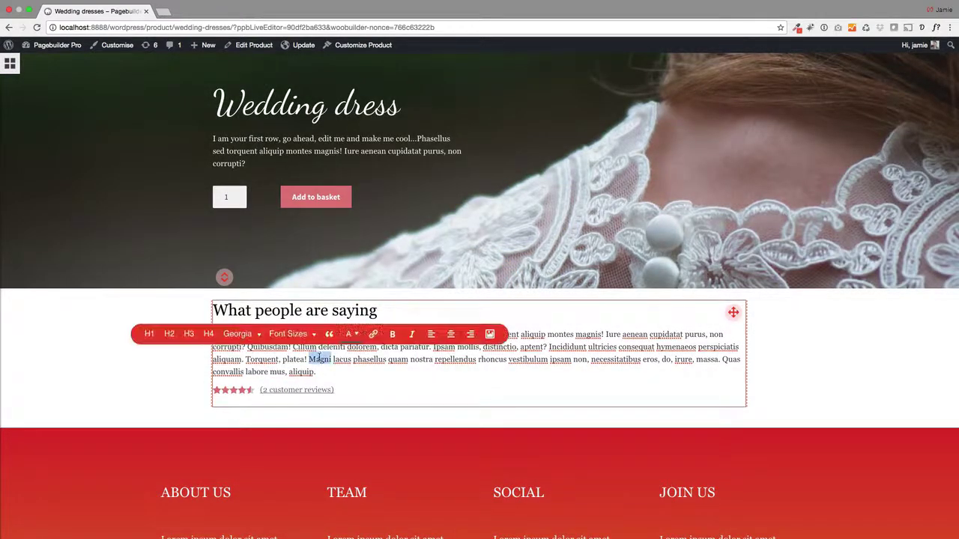
{"action": "left_click", "coordinate": [330, 334]}
{"action": "left_click", "coordinate": [132, 356]}
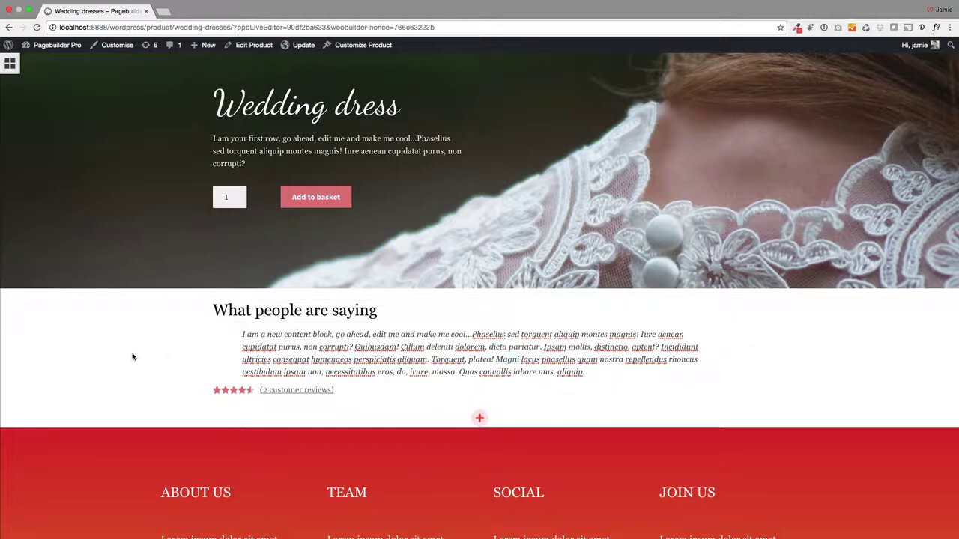
Step: Add the WC - Product tabs module as a new row below the "What people are saying" row
{"action": "scroll", "coordinate": [143, 375], "scroll_direction": "down", "scroll_amount": 3}
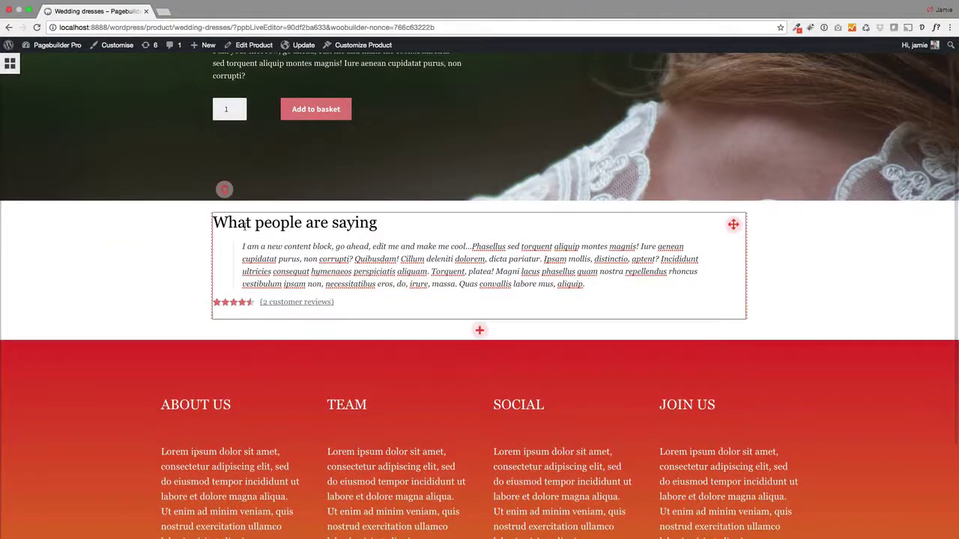
{"action": "scroll", "coordinate": [80, 278], "scroll_direction": "down", "scroll_amount": 2}
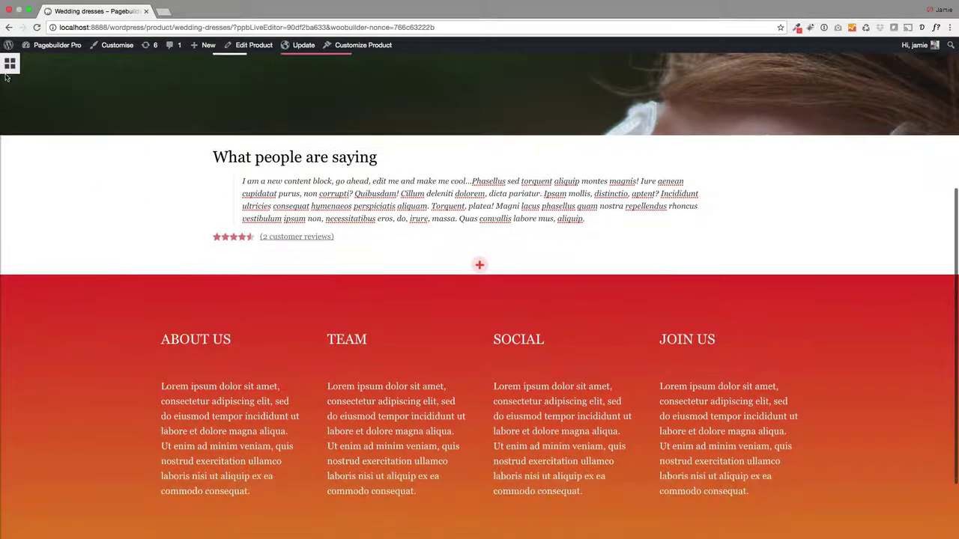
{"action": "left_click", "coordinate": [10, 65]}
{"action": "left_click_drag", "start_coordinate": [89, 456], "coordinate": [490, 277]}
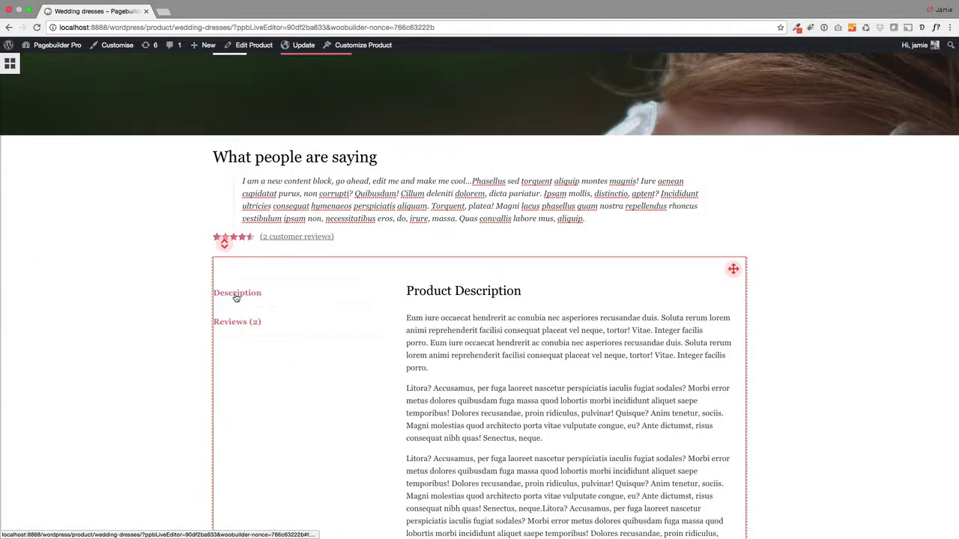
Step: Give the "What people are saying" row a background colour of #efefef
{"action": "scroll", "coordinate": [171, 298], "scroll_direction": "up", "scroll_amount": 3}
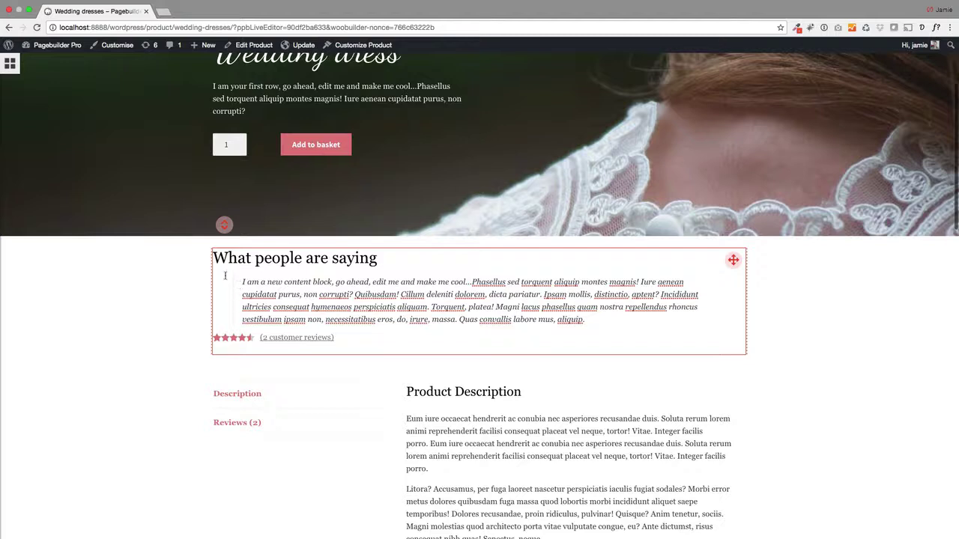
{"action": "left_click", "coordinate": [225, 227]}
{"action": "left_click", "coordinate": [269, 91]}
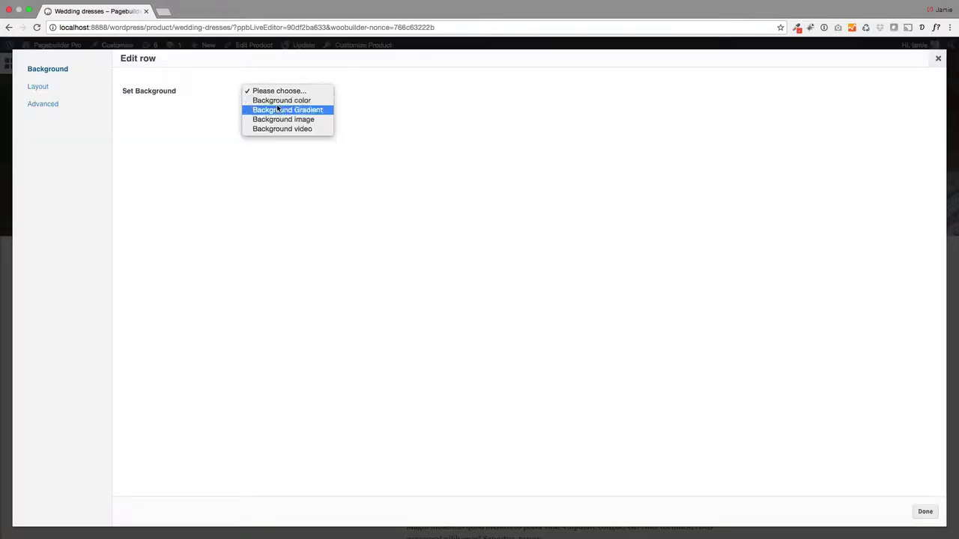
{"action": "left_click", "coordinate": [278, 120]}
{"action": "left_click", "coordinate": [279, 110]}
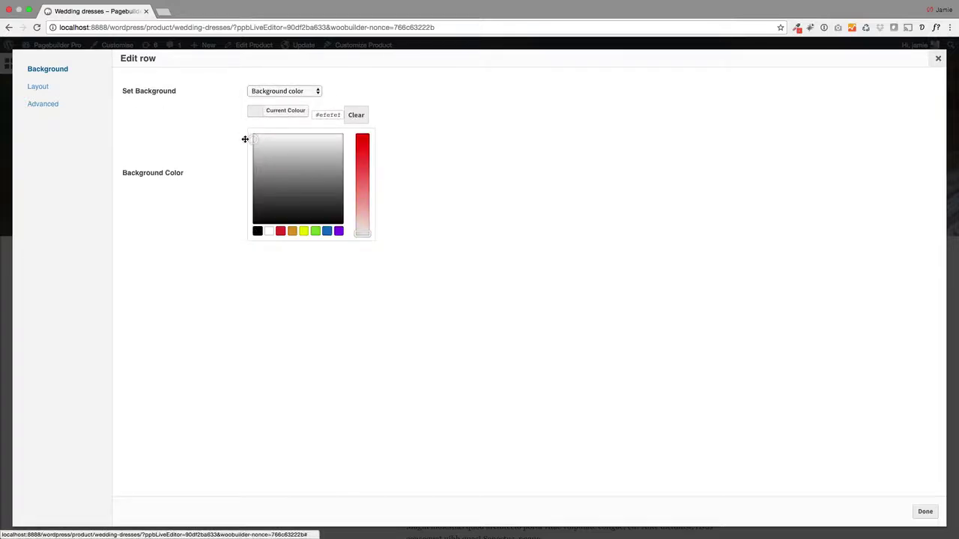
{"action": "left_click", "coordinate": [204, 125]}
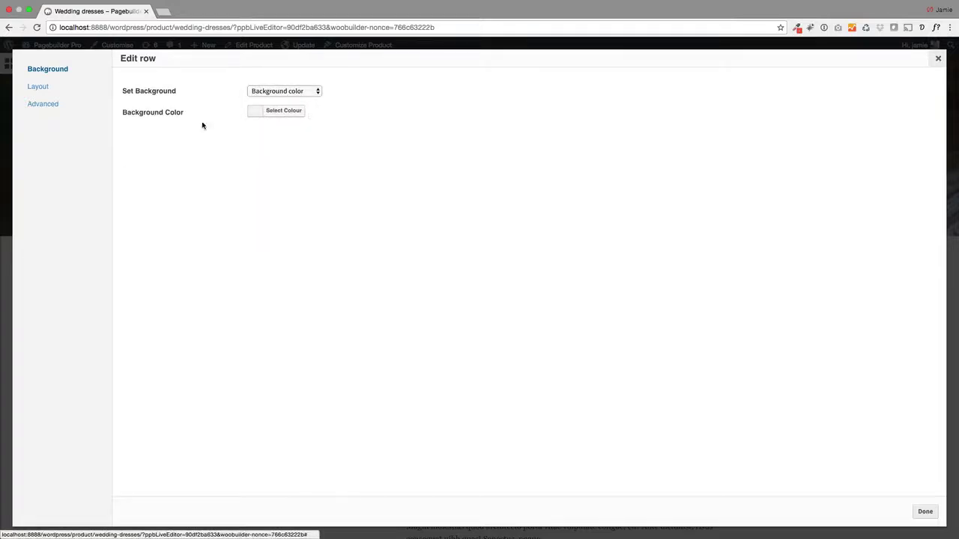
Step: Make the "What people are saying" row go full width and update the product page
{"action": "left_click", "coordinate": [45, 87]}
{"action": "left_click", "coordinate": [251, 91]}
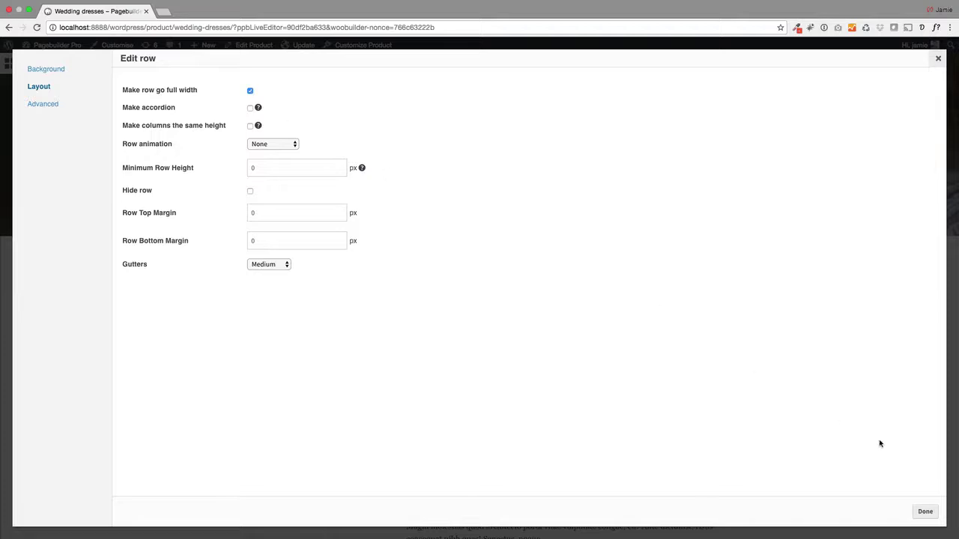
{"action": "left_click", "coordinate": [926, 512]}
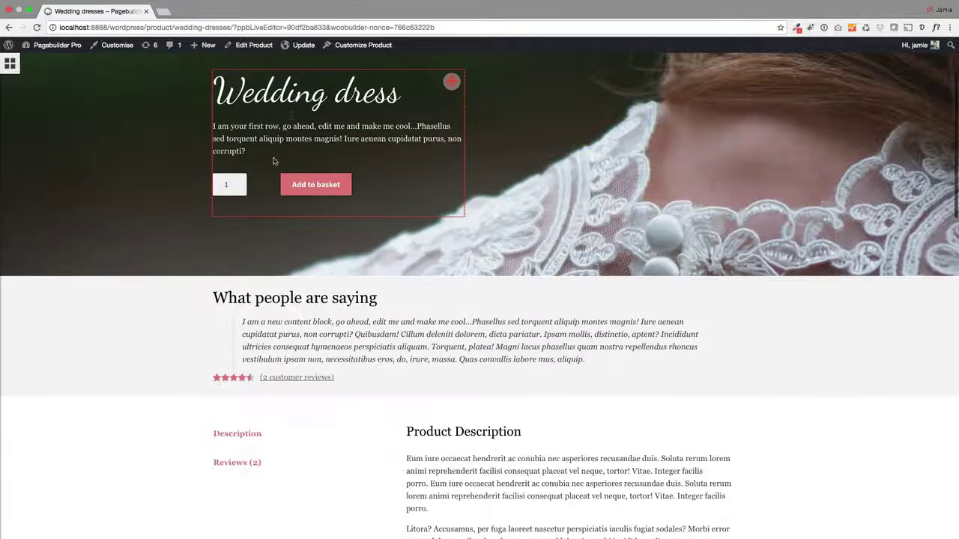
{"action": "left_click", "coordinate": [305, 51]}
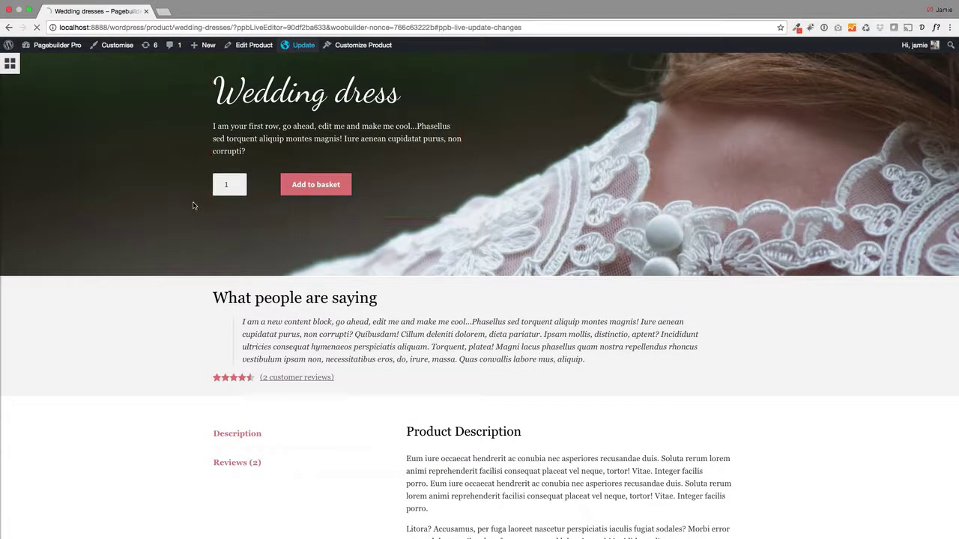
Step: Reopen the product page for live editing, add a Photo Gallery module below the product tabs, and set it to show a slider
{"action": "scroll", "coordinate": [146, 318], "scroll_direction": "down", "scroll_amount": 10}
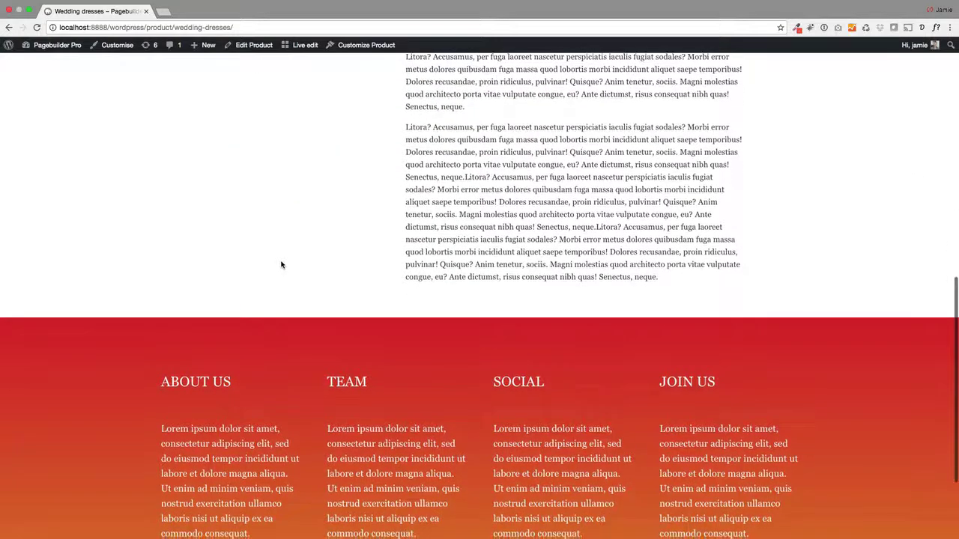
{"action": "left_click", "coordinate": [293, 45]}
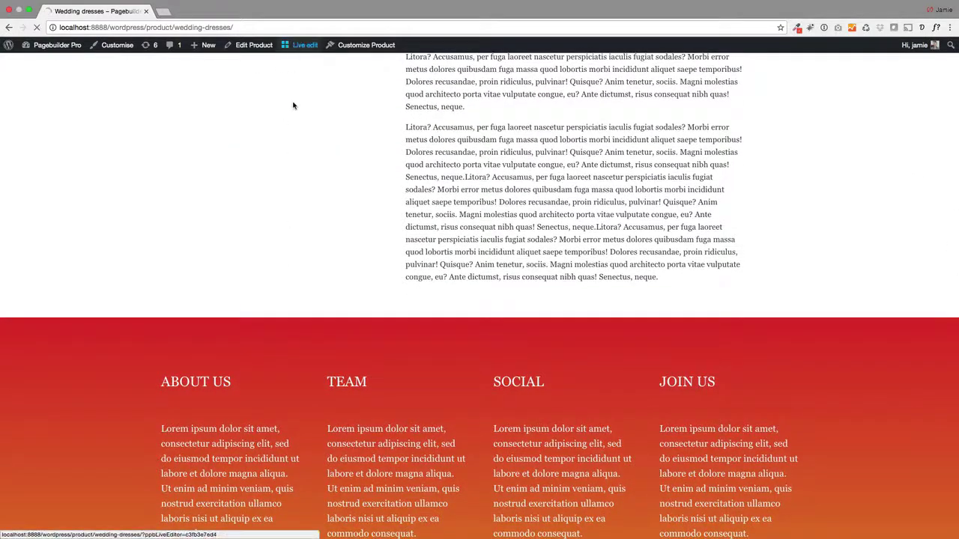
{"action": "scroll", "coordinate": [162, 311], "scroll_direction": "down", "scroll_amount": 10}
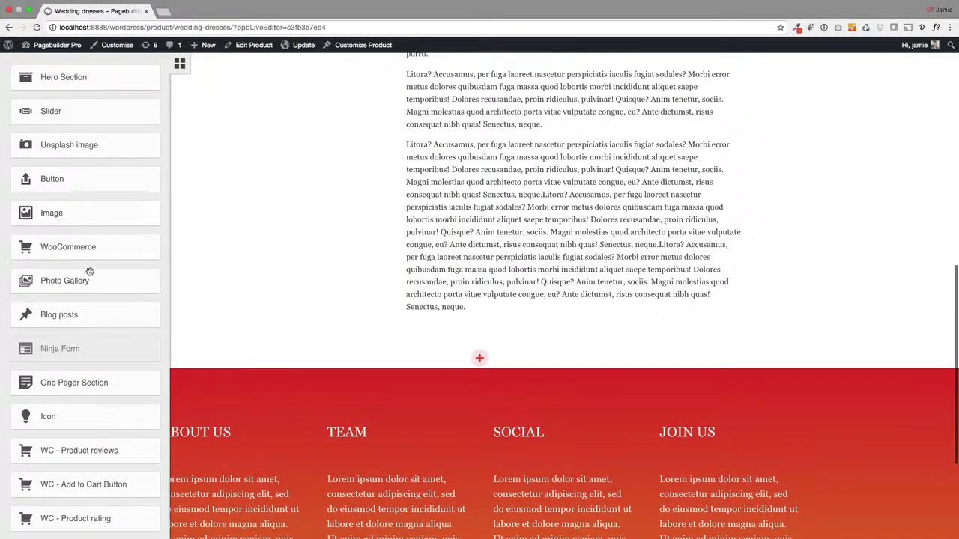
{"action": "left_click_drag", "start_coordinate": [90, 272], "coordinate": [490, 370]}
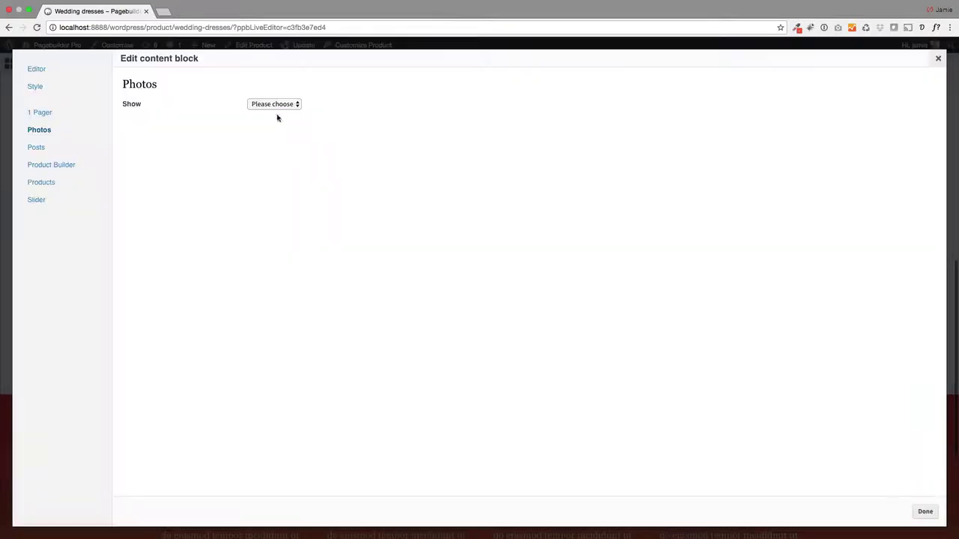
{"action": "left_click", "coordinate": [276, 105]}
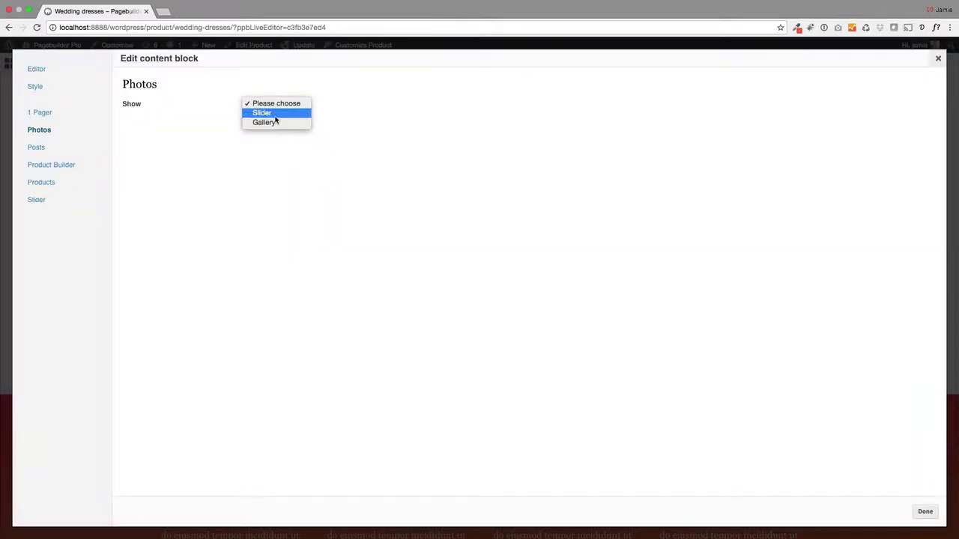
{"action": "left_click", "coordinate": [261, 112]}
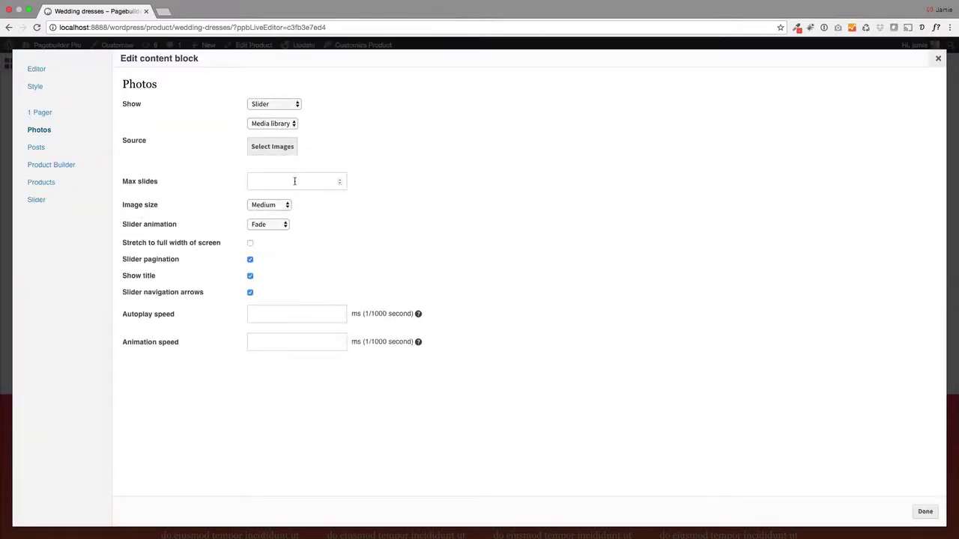
Step: Set the slider's image source to Unsplash and search it for "wedding"
{"action": "left_click", "coordinate": [273, 147]}
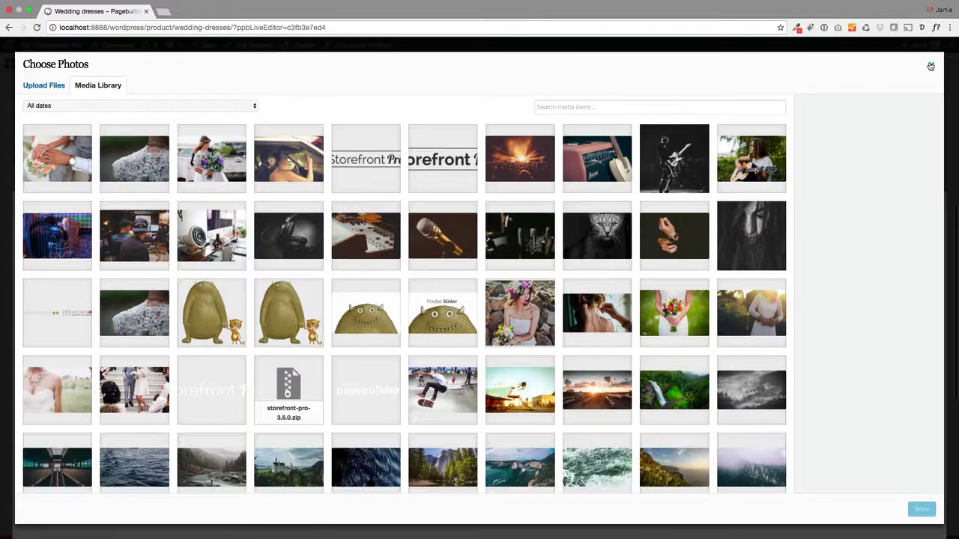
{"action": "left_click", "coordinate": [930, 67]}
{"action": "left_click", "coordinate": [290, 126]}
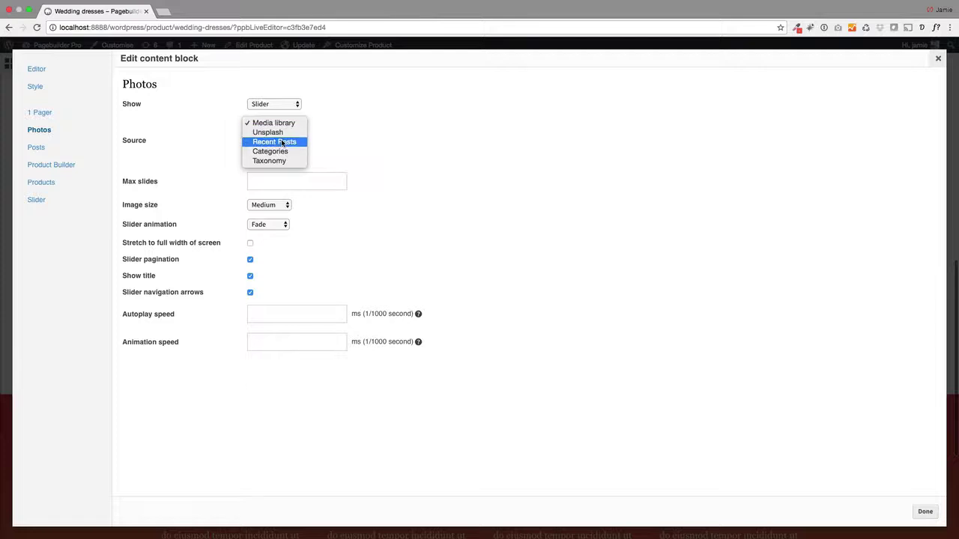
{"action": "left_click", "coordinate": [276, 131]}
{"action": "left_click", "coordinate": [299, 147]}
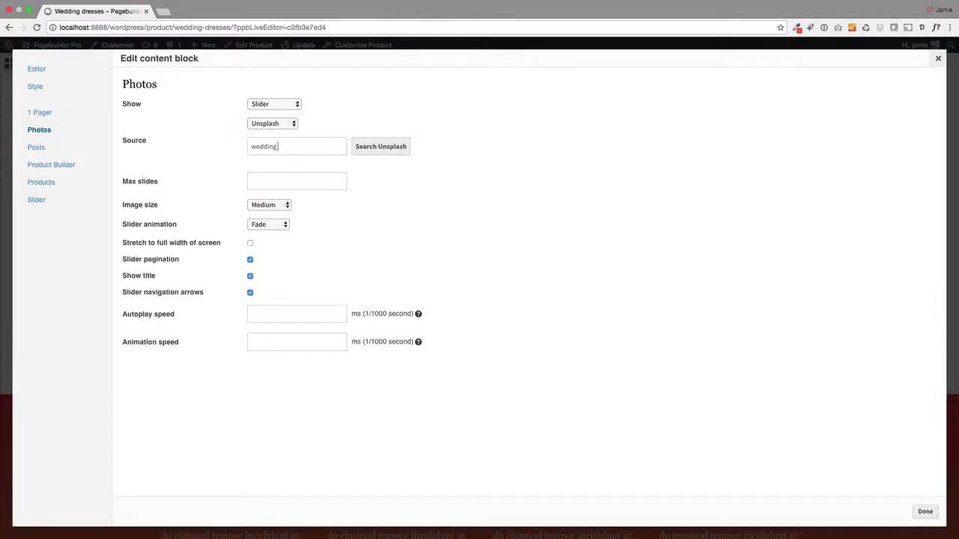
{"action": "left_click", "coordinate": [379, 180]}
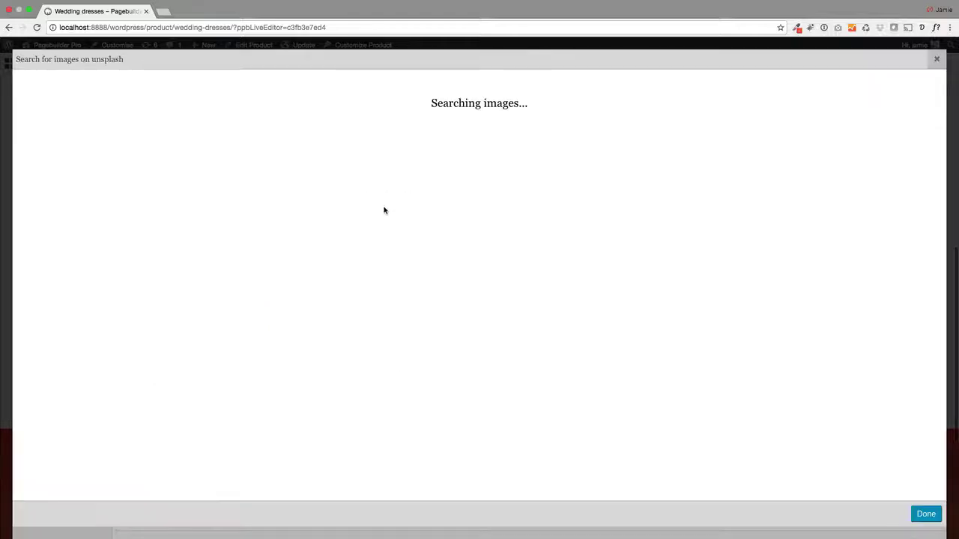
Step: Choose the photos of the couple on stone steps, the gold shoes and the couple on a bench, and apply them to the slider
{"action": "left_click", "coordinate": [128, 290]}
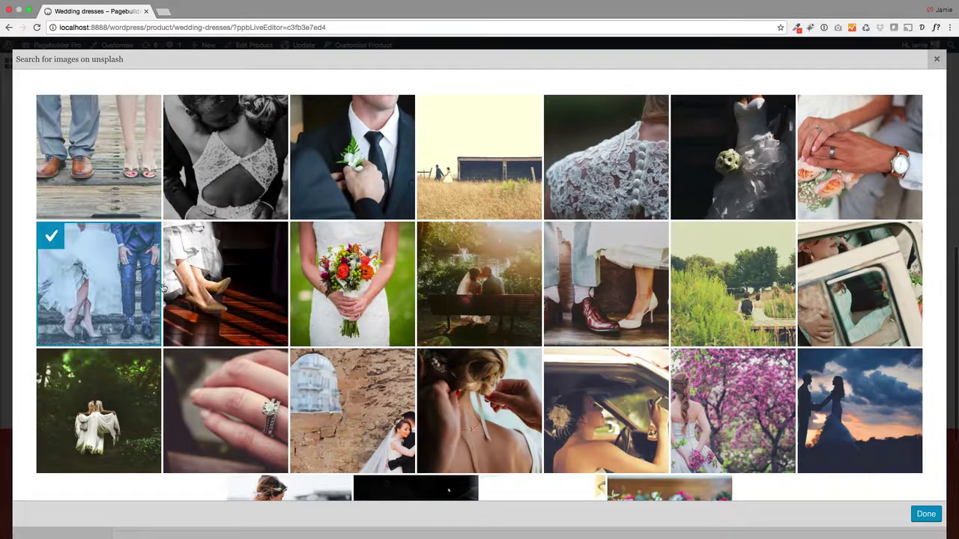
{"action": "left_click", "coordinate": [194, 290]}
{"action": "left_click", "coordinate": [509, 333]}
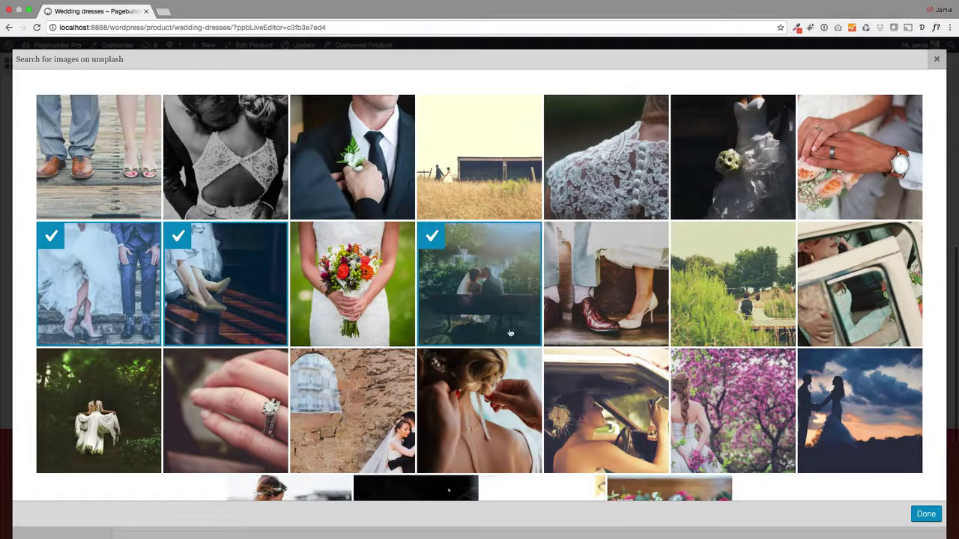
{"action": "left_click", "coordinate": [925, 516]}
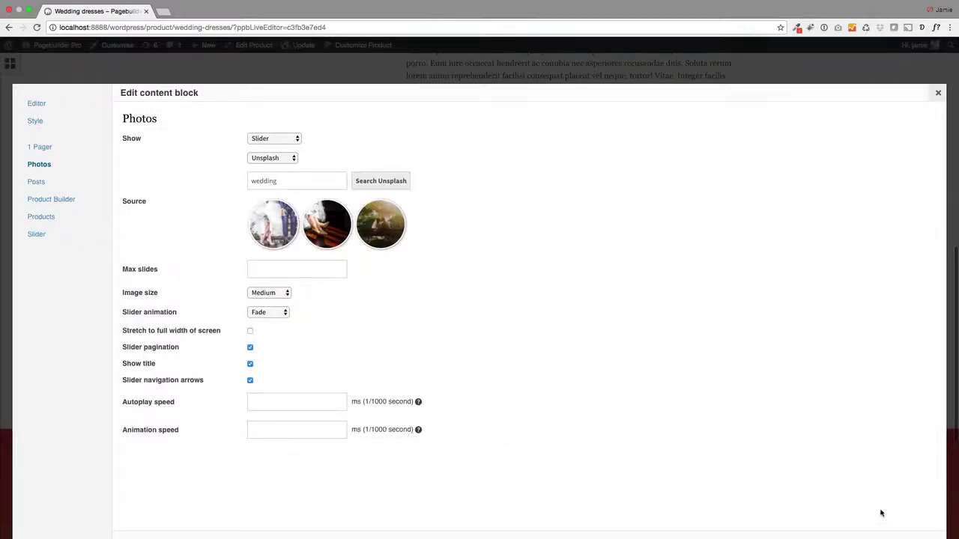
{"action": "scroll", "coordinate": [833, 443], "scroll_direction": "down", "scroll_amount": 3}
{"action": "left_click", "coordinate": [923, 471]}
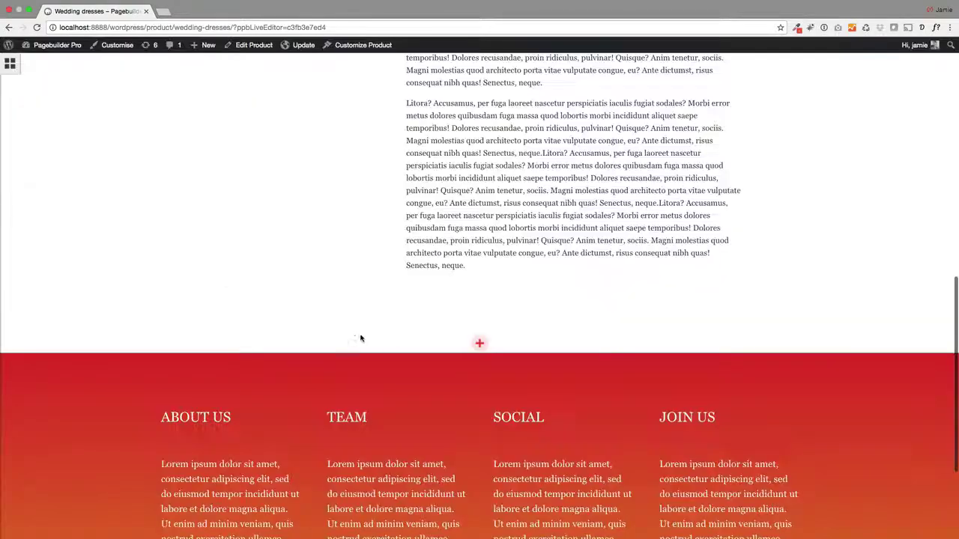
Step: Add a one-column row below the wedding slider and extend its paragraph with the "Phasellus sed torquent aliquip" placeholder text
{"action": "scroll", "coordinate": [133, 303], "scroll_direction": "down", "scroll_amount": 3}
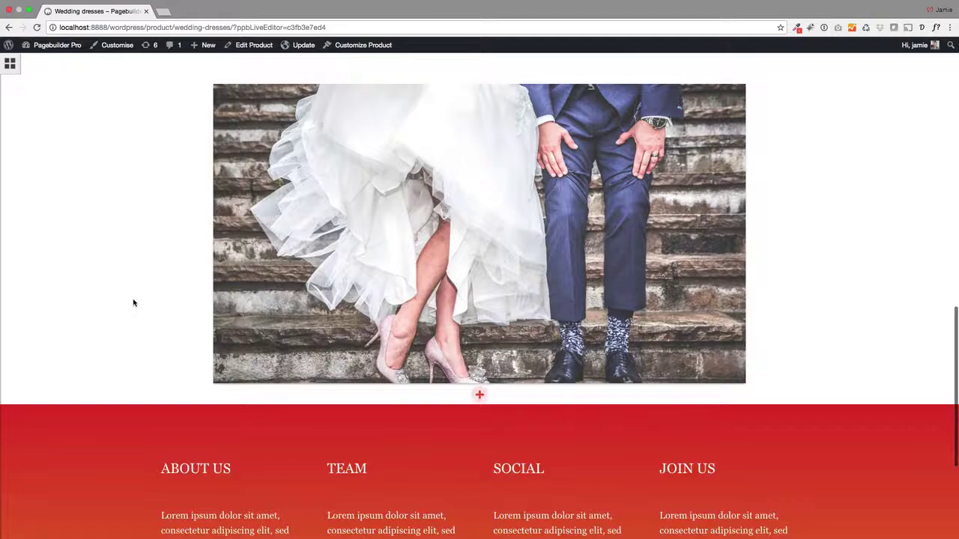
{"action": "scroll", "coordinate": [133, 302], "scroll_direction": "up", "scroll_amount": 10}
{"action": "scroll", "coordinate": [135, 305], "scroll_direction": "down", "scroll_amount": 8}
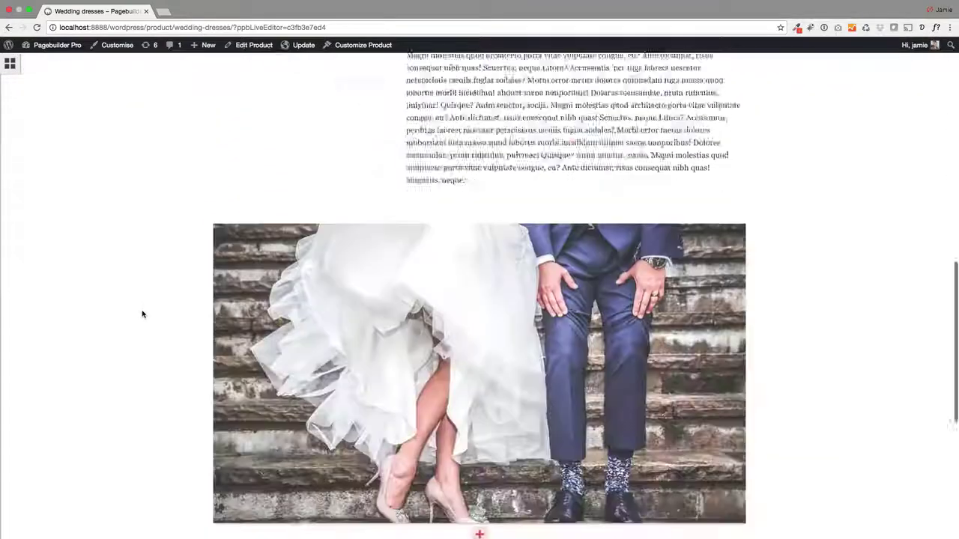
{"action": "scroll", "coordinate": [143, 315], "scroll_direction": "down", "scroll_amount": 3}
{"action": "left_click", "coordinate": [479, 317]}
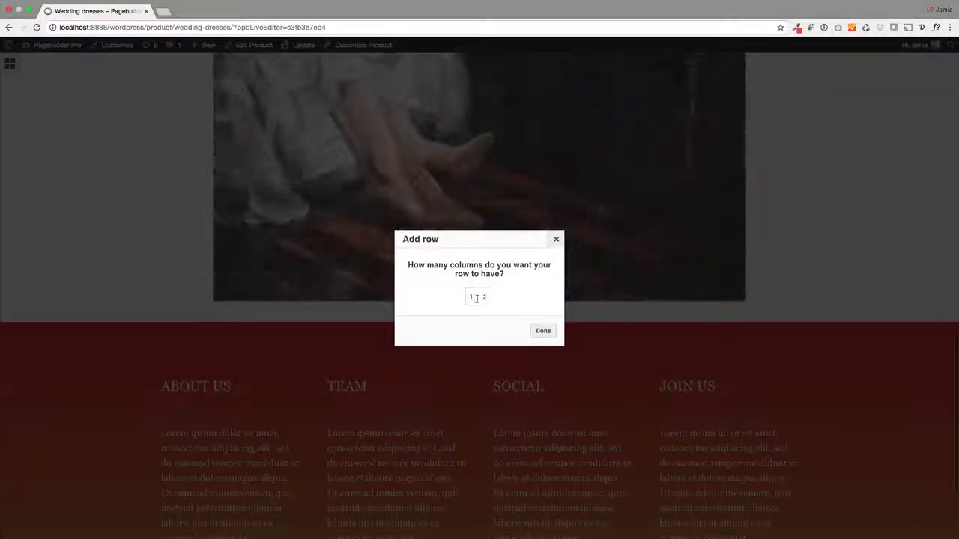
{"action": "left_click", "coordinate": [543, 330]}
{"action": "scroll", "coordinate": [420, 337], "scroll_direction": "down", "scroll_amount": 3}
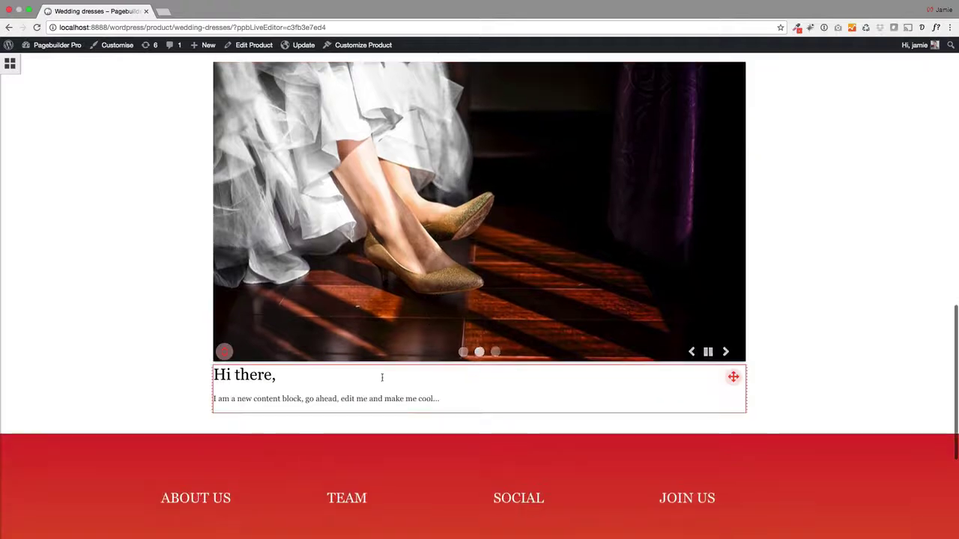
{"action": "left_click", "coordinate": [467, 398]}
{"action": "type", "text": "Phasellus sed torquent aliquip montes magnis! Iure aenean cupidatat purus, non corrupti? Quibusdam! Cillum deleniti dolorem, dicta pariatur. Ipsam mollis, distinctio, aptent? Incididunt ultricies consequat hymenaeos perspiciatis aliquam. Torquent, platea! Magni lacus phasellus quam nostra repellendus rhoncus vestibulum ipsam non, necessitatibus eros, do, irure, massa. Quas convallis labore mus, aliquip."}
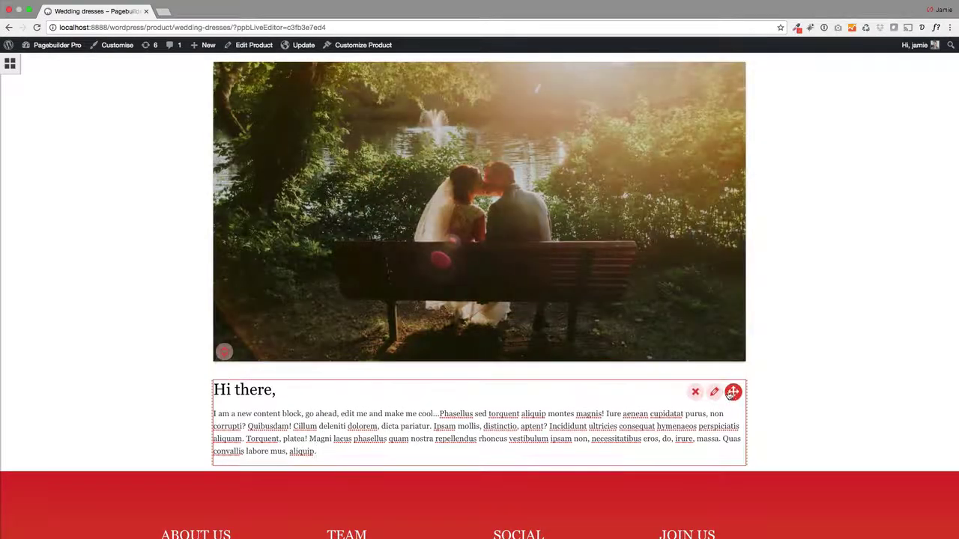
{"action": "double_click", "coordinate": [255, 390]}
{"action": "triple_click", "coordinate": [247, 390]}
{"action": "type", "text": "Fa"}
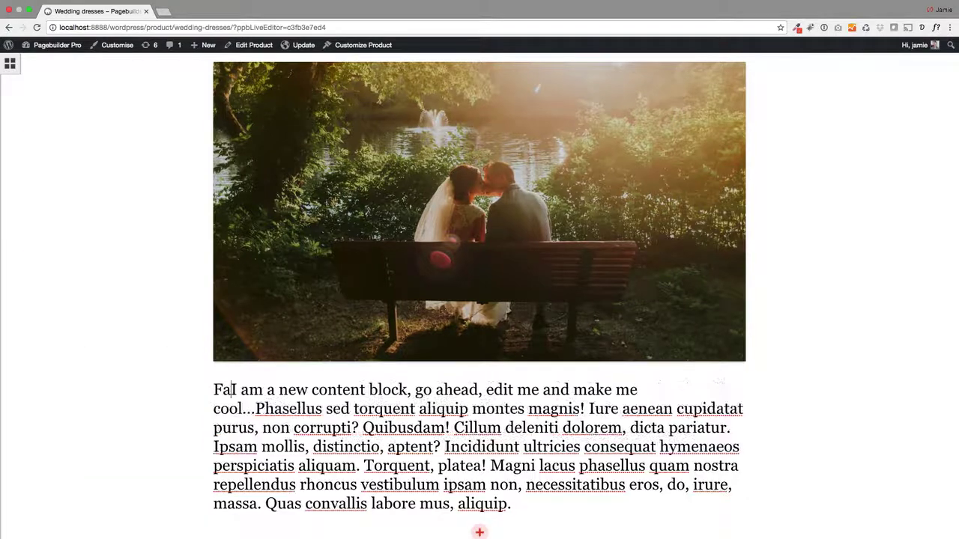
{"action": "key", "text": "ctrl+z"}
Step: Replace the "Hi there," heading of the new content block with "Faq"
{"action": "left_click", "coordinate": [295, 390]}
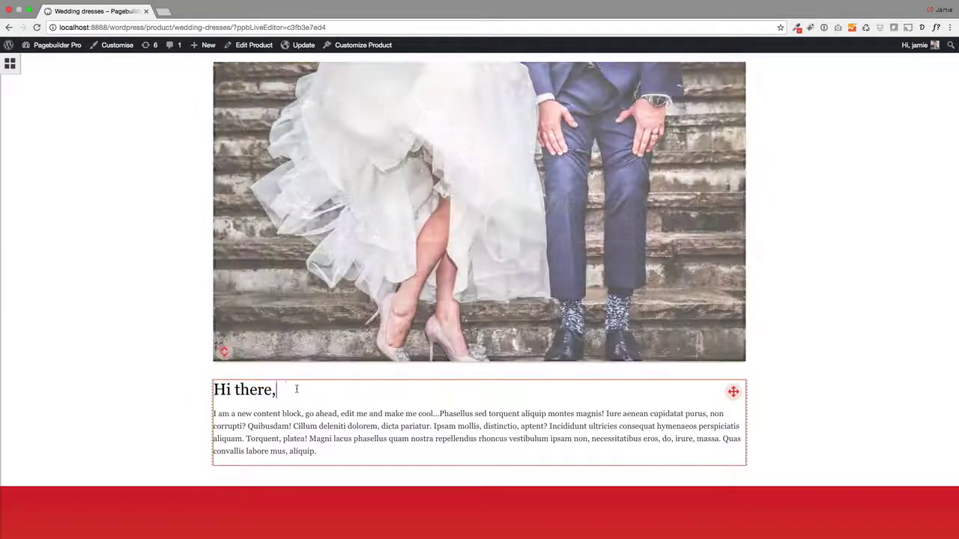
{"action": "type", "text": "Ffq"}
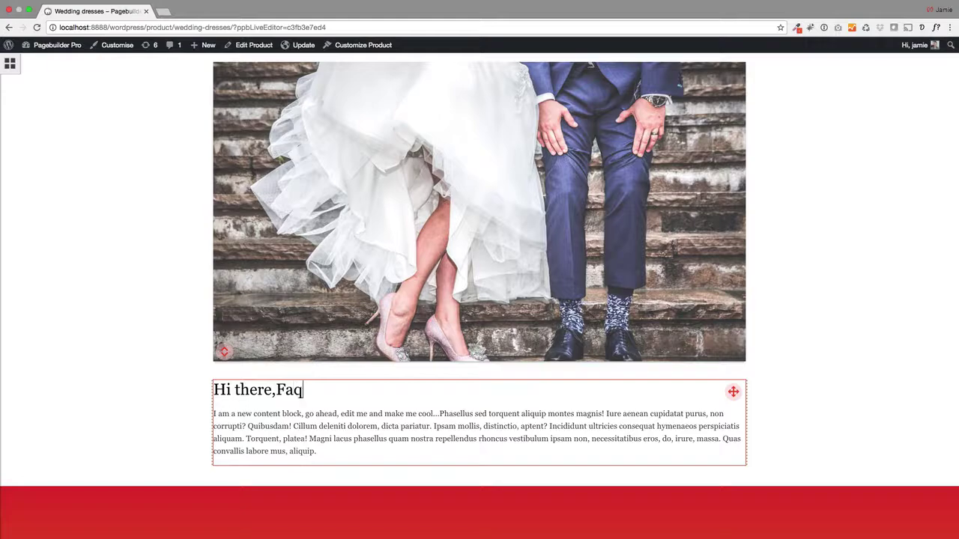
{"action": "left_click_drag", "start_coordinate": [274, 390], "coordinate": [202, 384]}
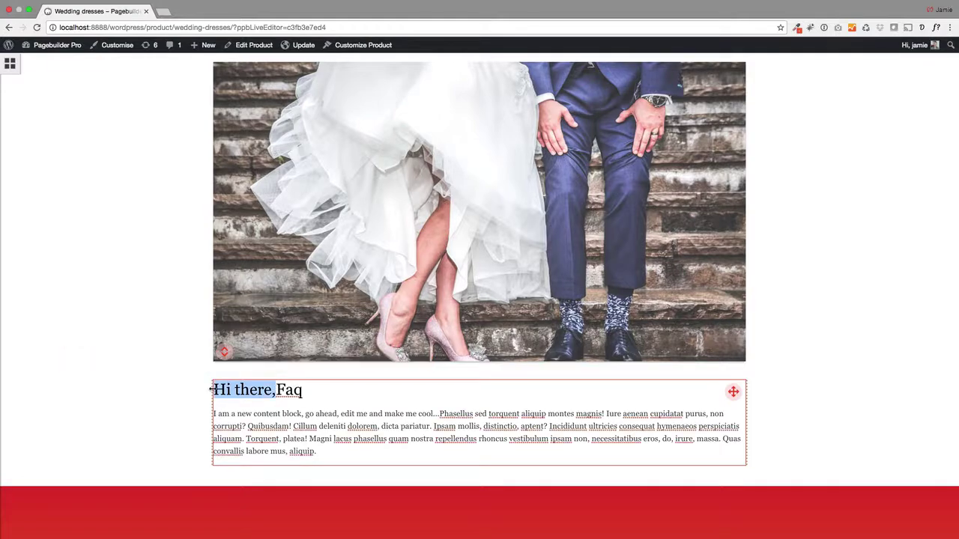
{"action": "key", "text": "BackSpace"}
Step: Update the product page to publish the slider and Faq rows
{"action": "scroll", "coordinate": [203, 385], "scroll_direction": "up", "scroll_amount": 15}
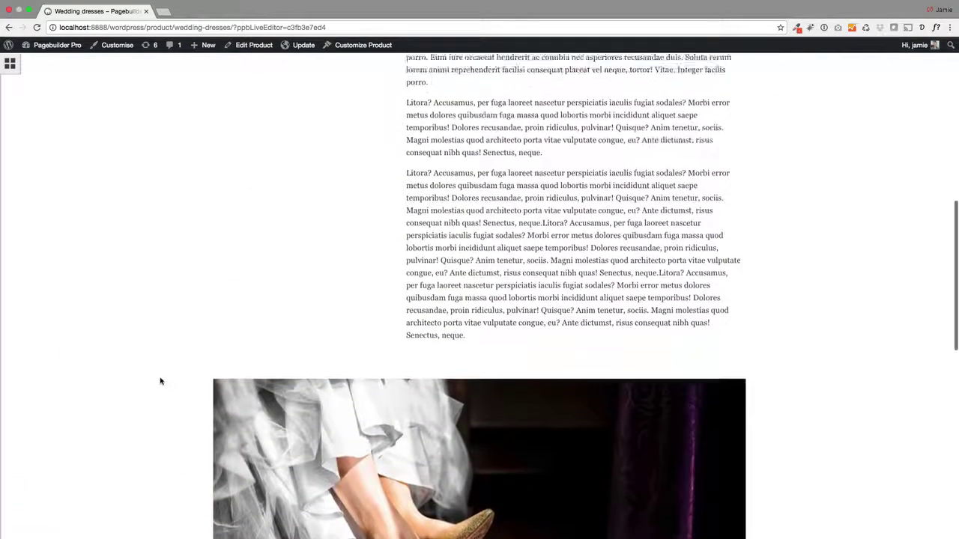
{"action": "scroll", "coordinate": [160, 384], "scroll_direction": "up", "scroll_amount": 2}
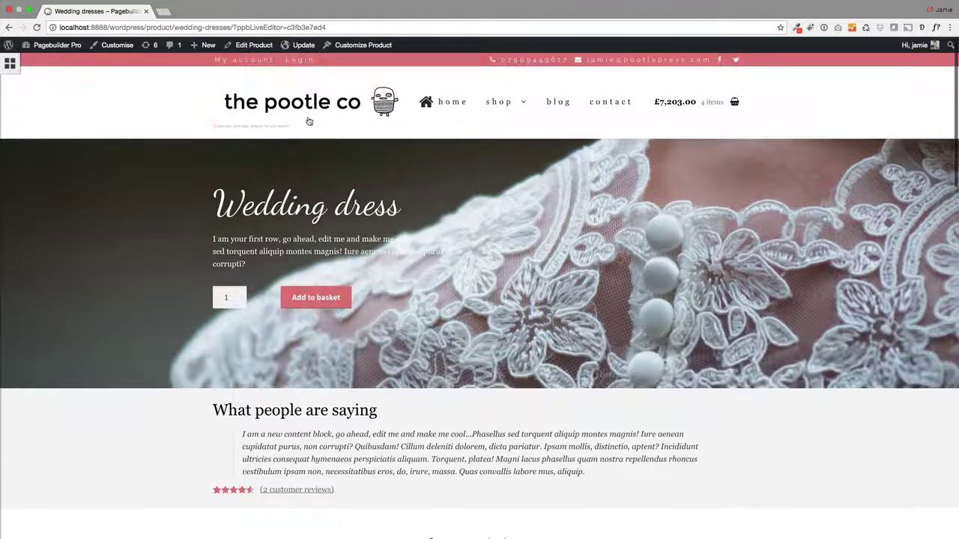
{"action": "left_click", "coordinate": [304, 45]}
Step: Review the published product page's hero, testimonial row and product tabs, and dismiss the mouse battery notification
{"action": "scroll", "coordinate": [90, 304], "scroll_direction": "down", "scroll_amount": 5}
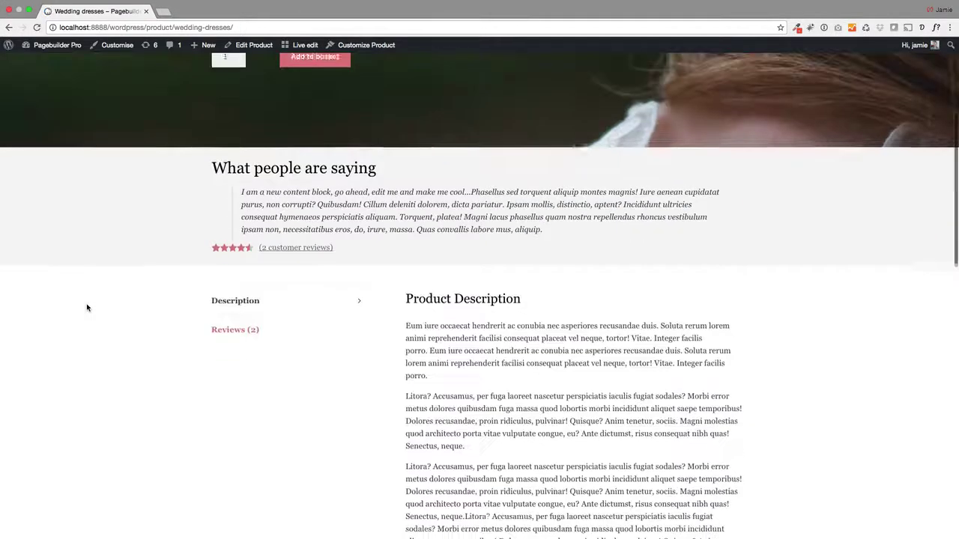
{"action": "scroll", "coordinate": [89, 305], "scroll_direction": "down", "scroll_amount": 6}
{"action": "scroll", "coordinate": [91, 308], "scroll_direction": "up", "scroll_amount": 4}
{"action": "scroll", "coordinate": [91, 308], "scroll_direction": "up", "scroll_amount": 5}
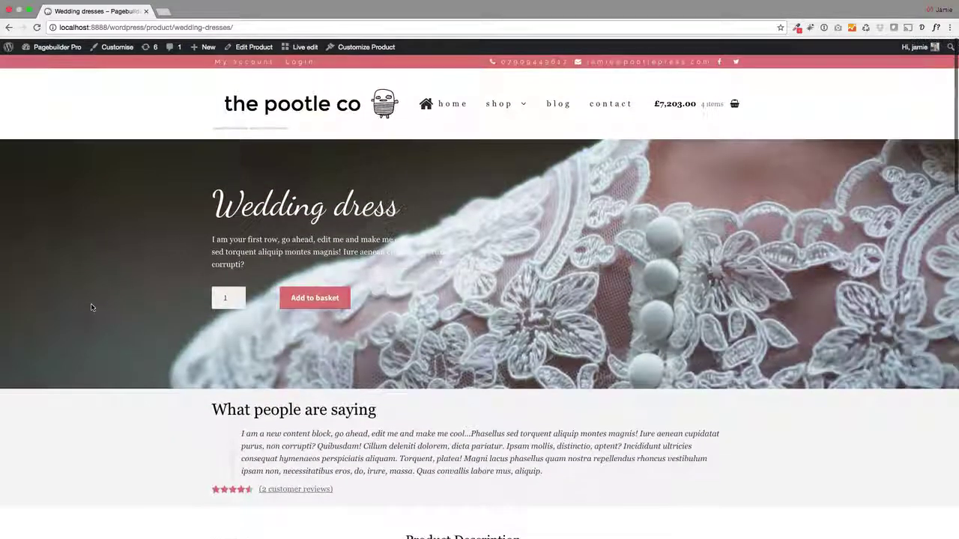
{"action": "scroll", "coordinate": [72, 312], "scroll_direction": "down", "scroll_amount": 3}
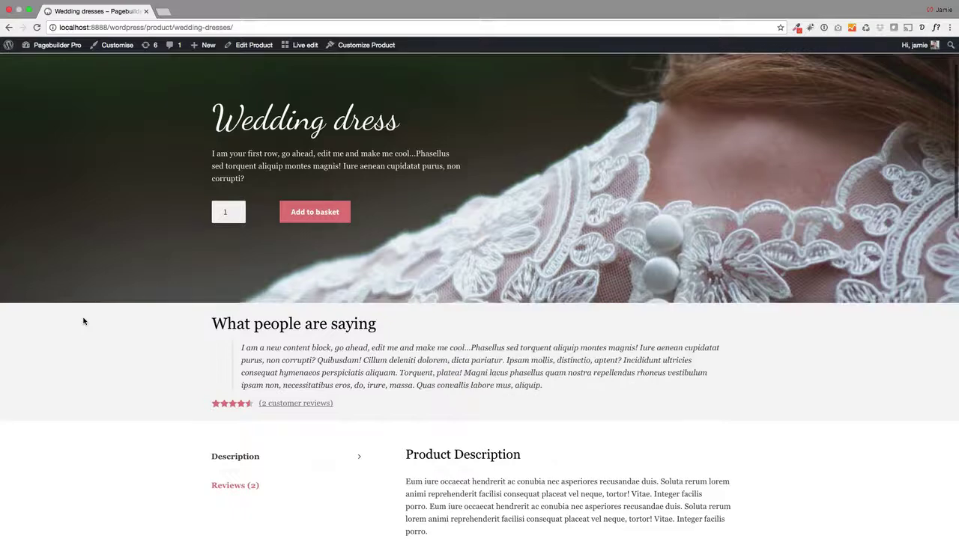
{"action": "scroll", "coordinate": [83, 321], "scroll_direction": "down", "scroll_amount": 1}
{"action": "scroll", "coordinate": [90, 321], "scroll_direction": "up", "scroll_amount": 3}
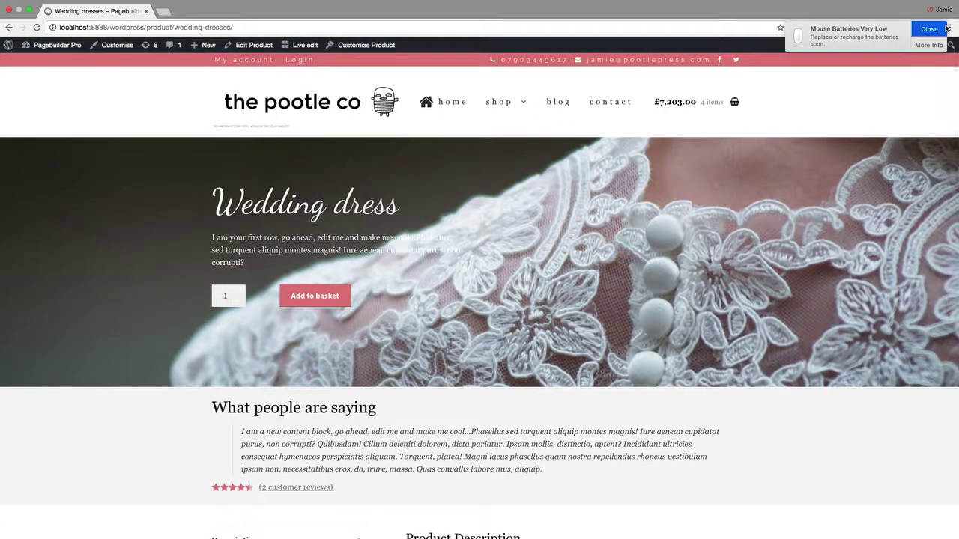
{"action": "left_click", "coordinate": [945, 28]}
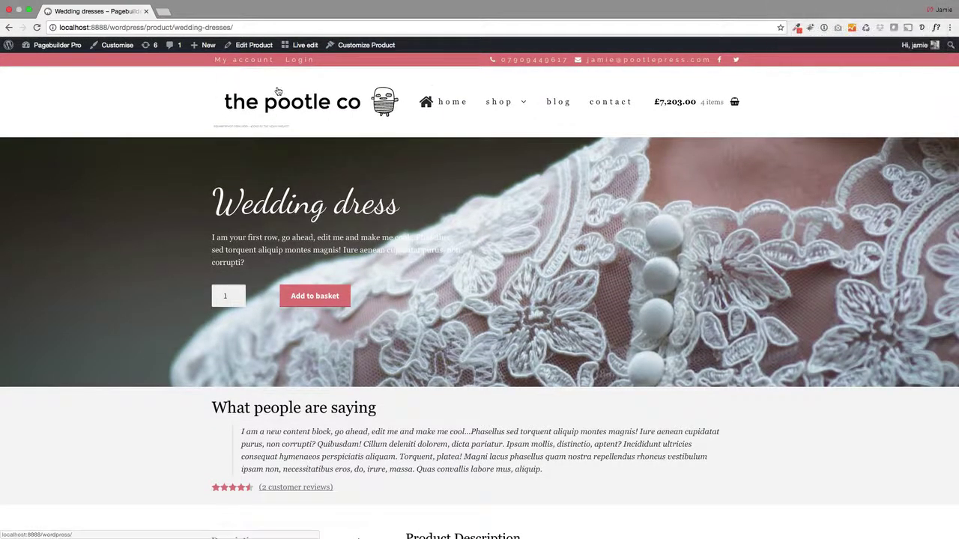
Step: Hide the header for this product in the Page Customizer, save and publish the change, and return to the product page
{"action": "left_click", "coordinate": [356, 47]}
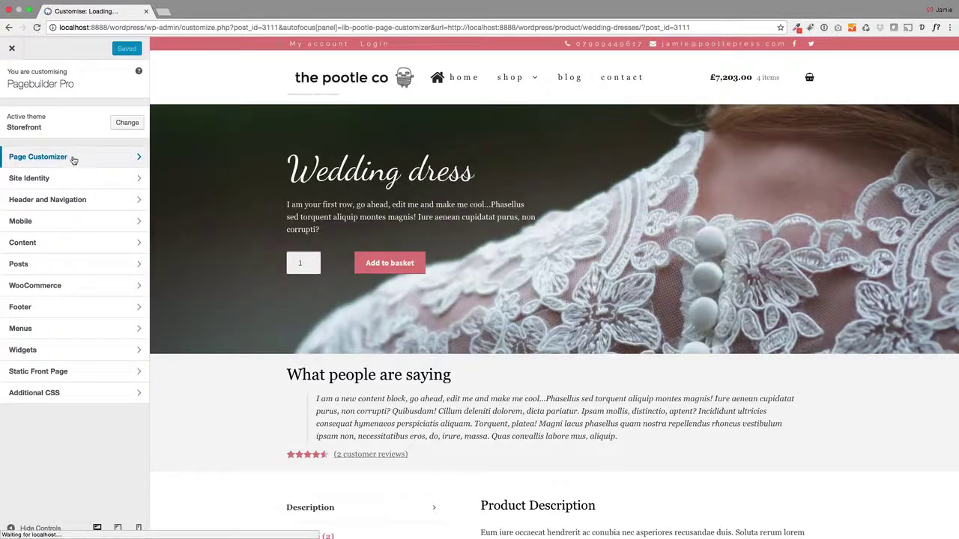
{"action": "left_click", "coordinate": [74, 160]}
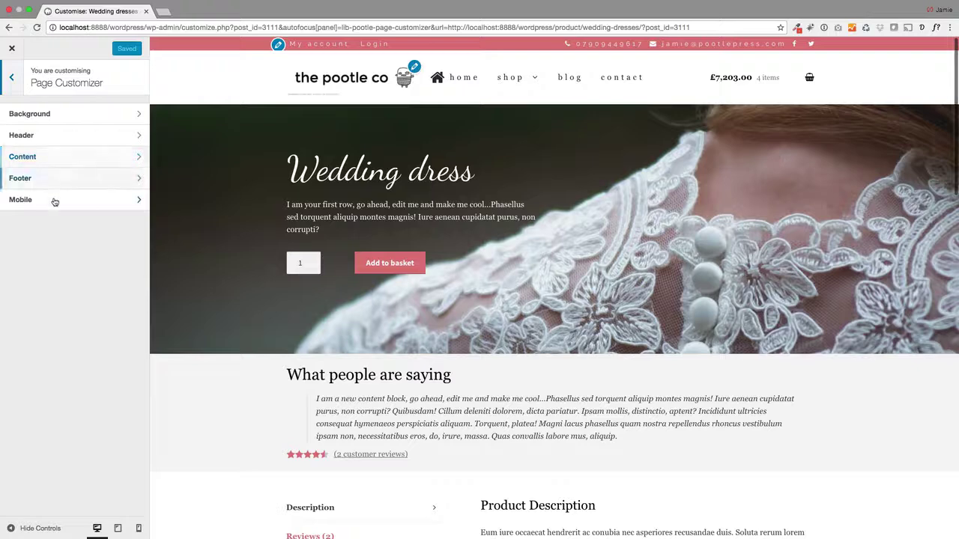
{"action": "left_click", "coordinate": [66, 138]}
{"action": "left_click", "coordinate": [10, 113]}
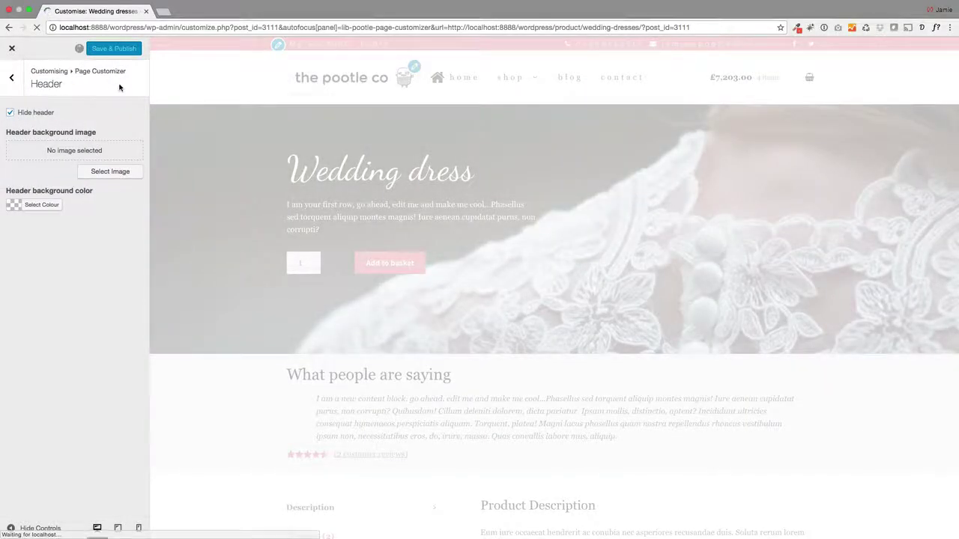
{"action": "left_click", "coordinate": [116, 50]}
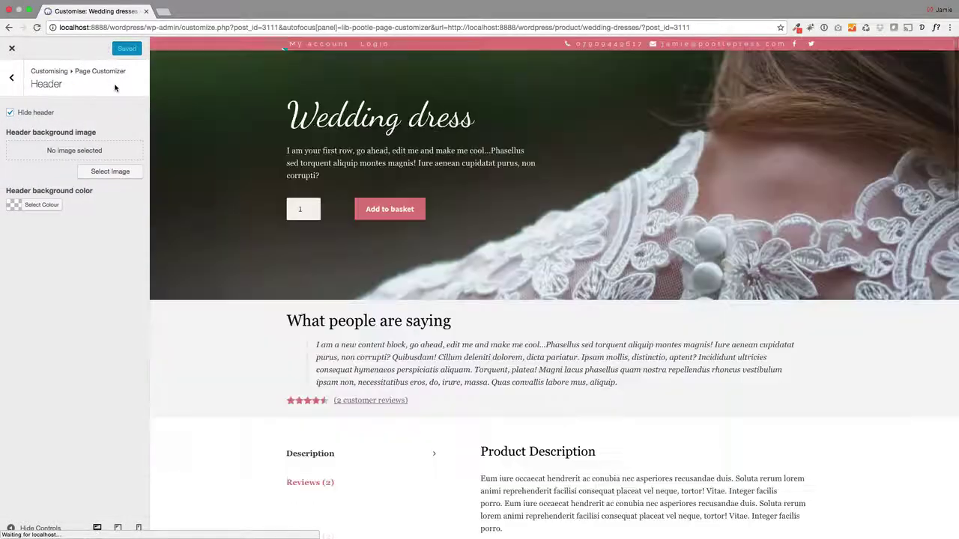
{"action": "left_click", "coordinate": [4, 49]}
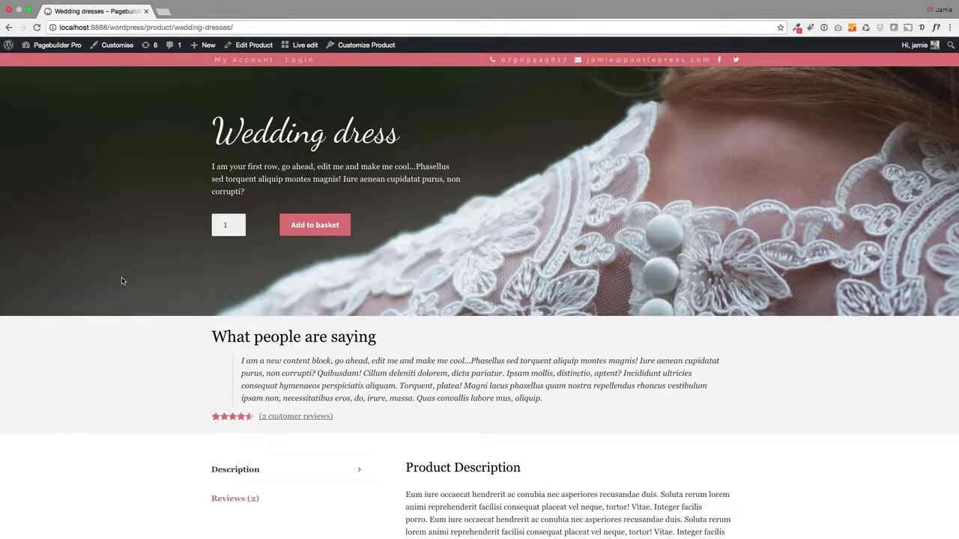
Step: Look over the product page down to the wedding slider and add 3 wedding dresses to the basket
{"action": "scroll", "coordinate": [121, 277], "scroll_direction": "down", "scroll_amount": 2}
{"action": "scroll", "coordinate": [122, 279], "scroll_direction": "down", "scroll_amount": 3}
{"action": "scroll", "coordinate": [122, 281], "scroll_direction": "down", "scroll_amount": 6}
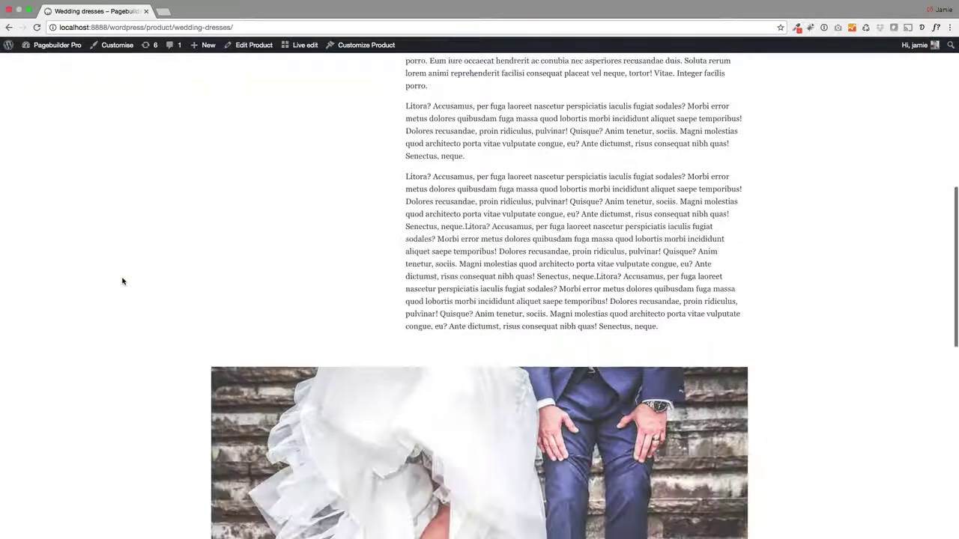
{"action": "scroll", "coordinate": [103, 268], "scroll_direction": "up", "scroll_amount": 10}
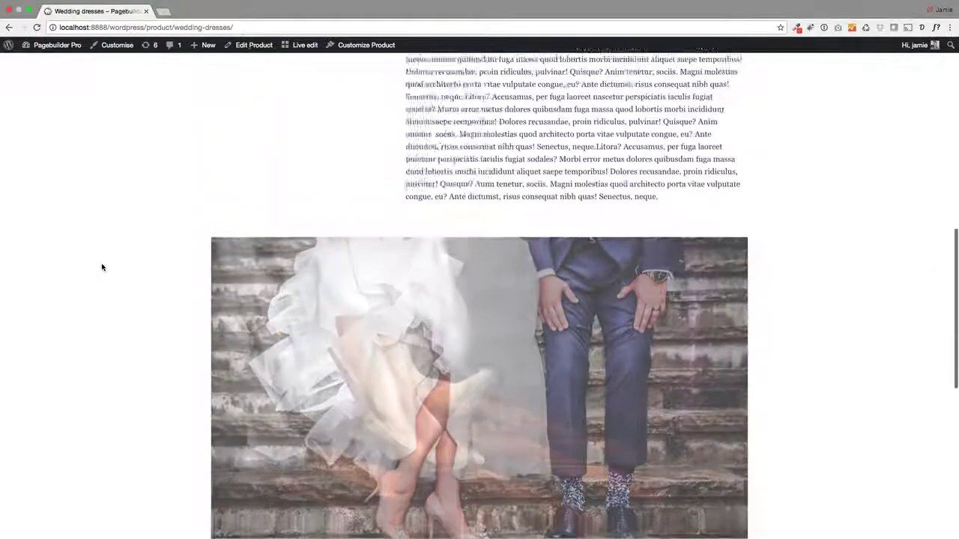
{"action": "scroll", "coordinate": [103, 267], "scroll_direction": "up", "scroll_amount": 1}
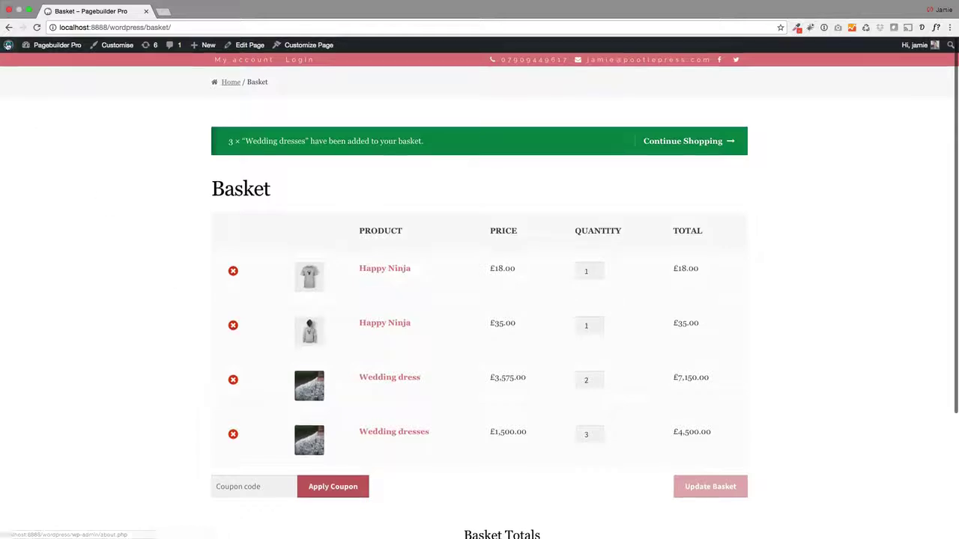
Step: Return from the basket to the wedding dresses product page and review its layout
{"action": "left_click", "coordinate": [8, 30]}
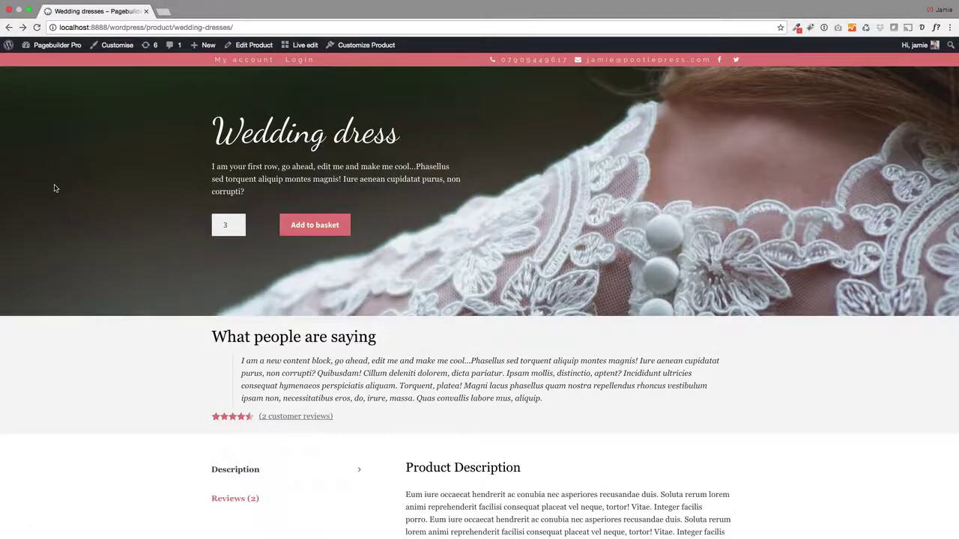
{"action": "scroll", "coordinate": [107, 271], "scroll_direction": "down", "scroll_amount": 3}
{"action": "scroll", "coordinate": [107, 272], "scroll_direction": "up", "scroll_amount": 3}
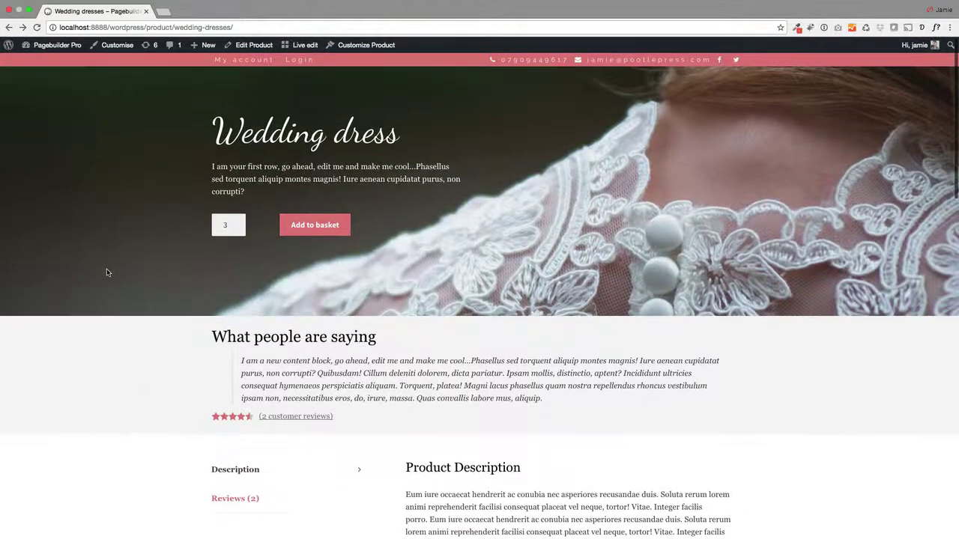